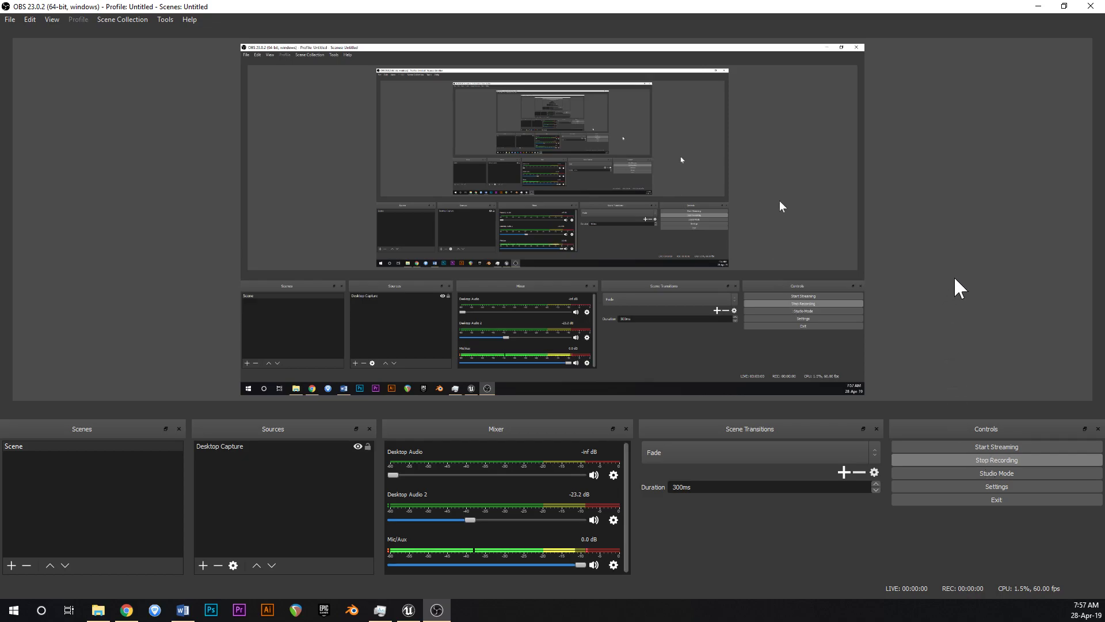
Minimize OBS Studio so the Unreal Editor is visible.
left_click(1039, 7)
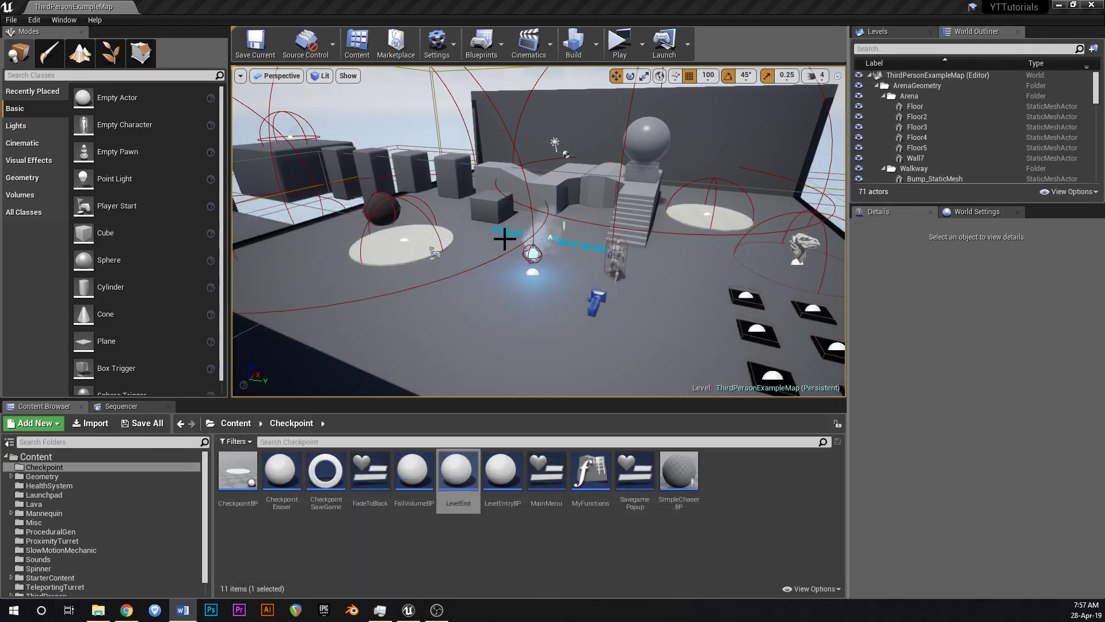
Load the MainMenu level from the Maps folder via File > Open Level.
scroll(569, 253, "down", 5)
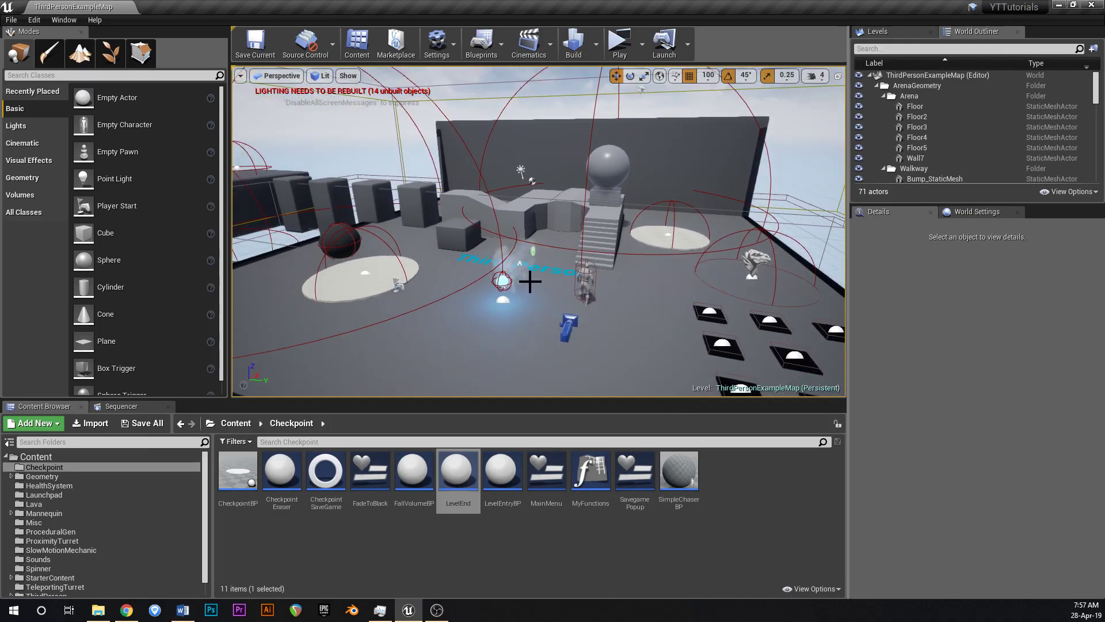
left_click_drag(486, 267, 497, 261)
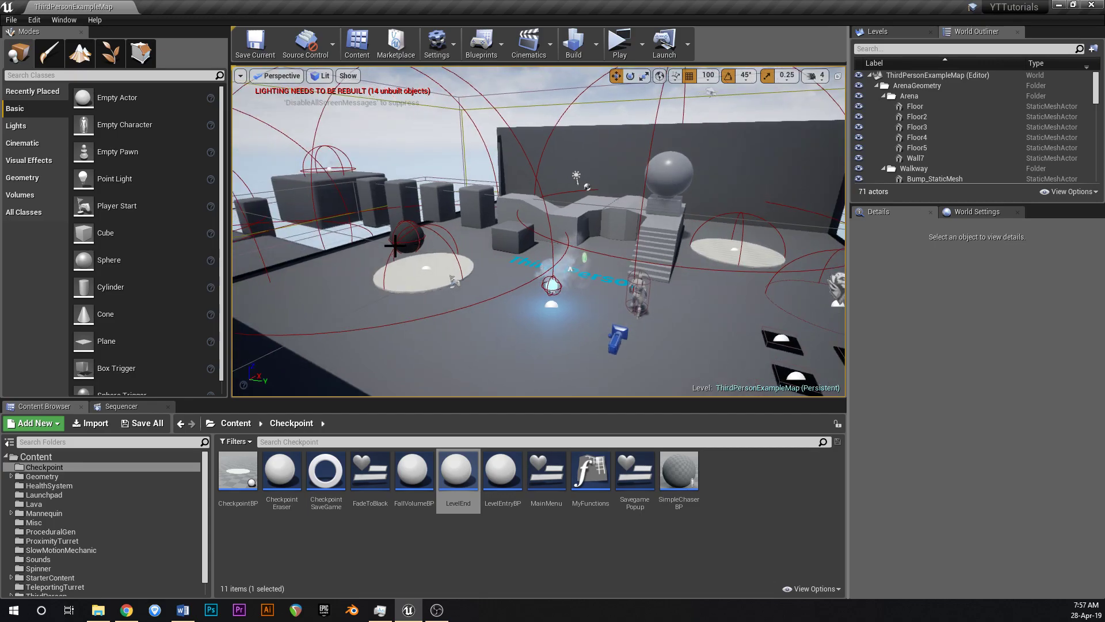
left_click(16, 18)
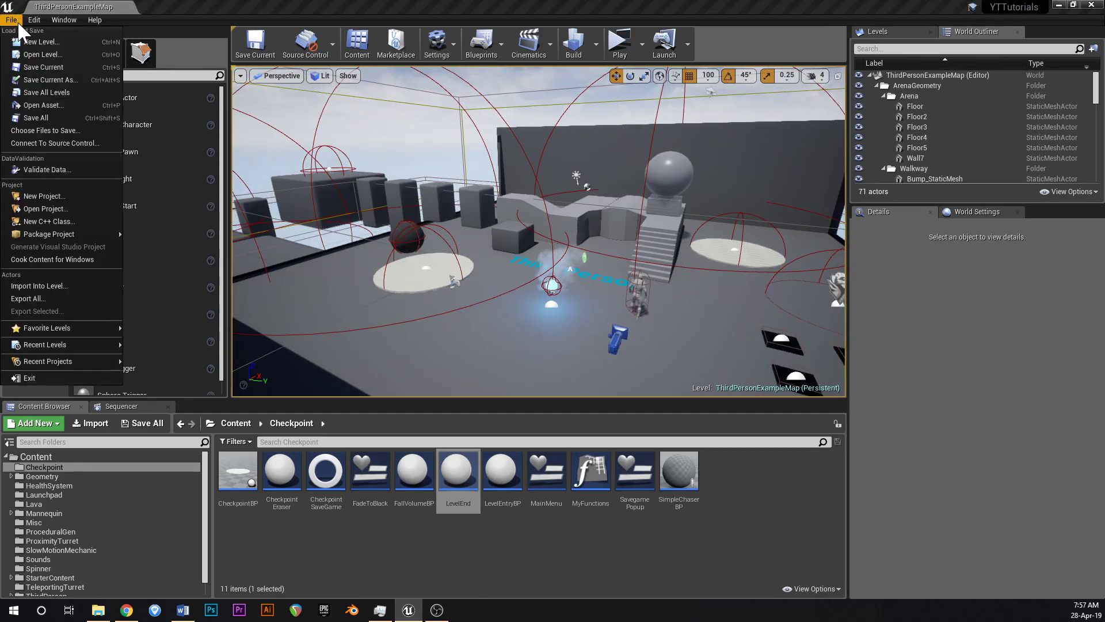
left_click(47, 55)
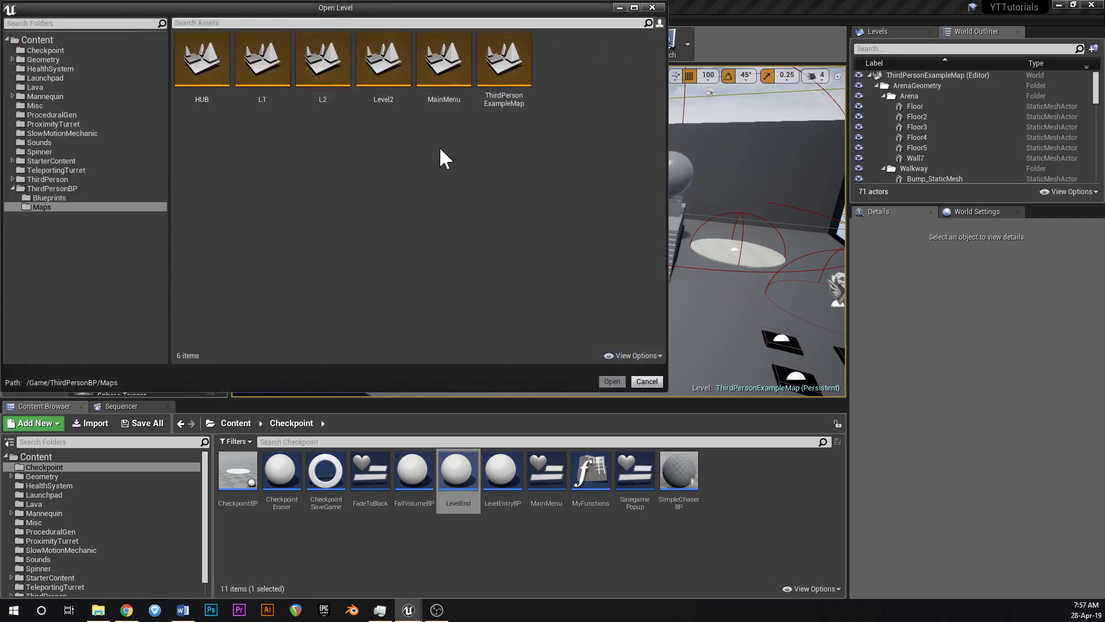
double_click(447, 69)
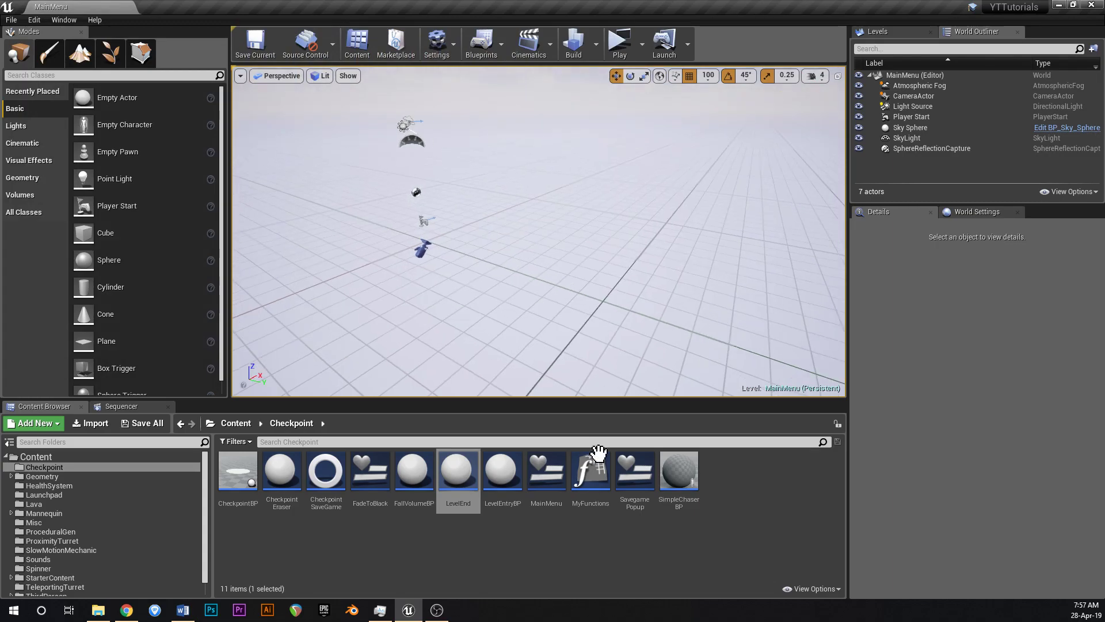
left_click(538, 538)
Edit the MainMenu widget and duplicate its PlayButton in the Hierarchy.
double_click(546, 475)
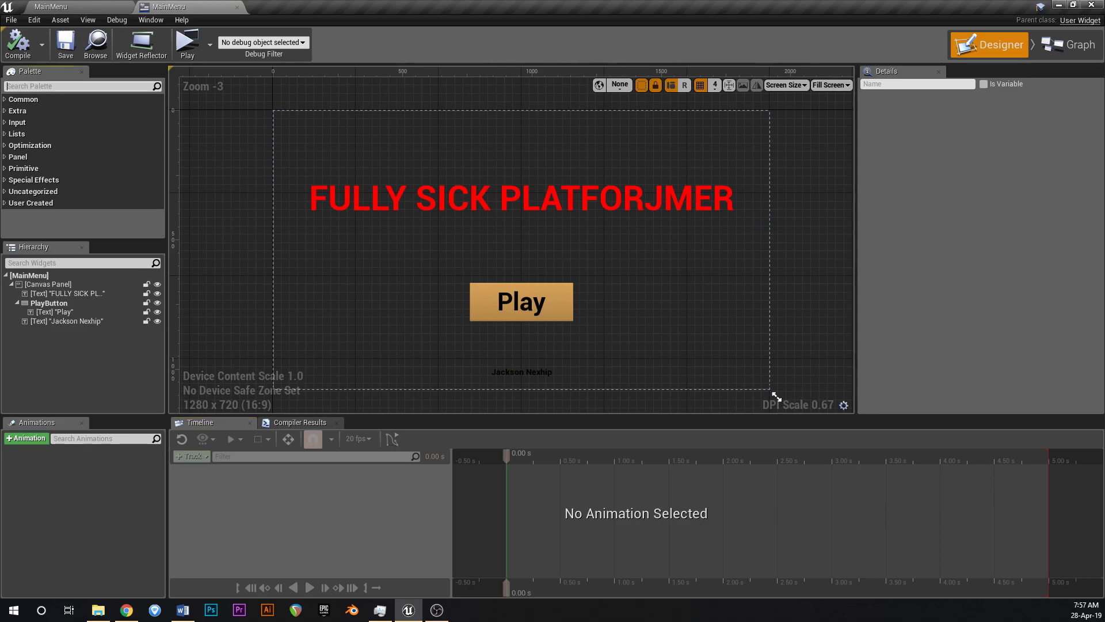
type("butt")
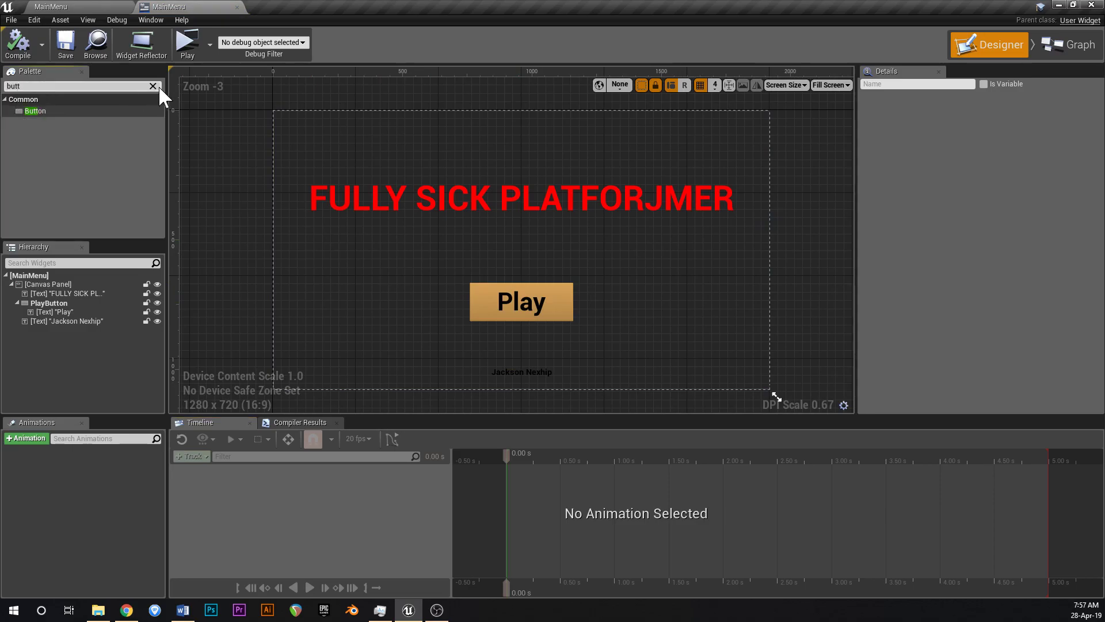
left_click(153, 86)
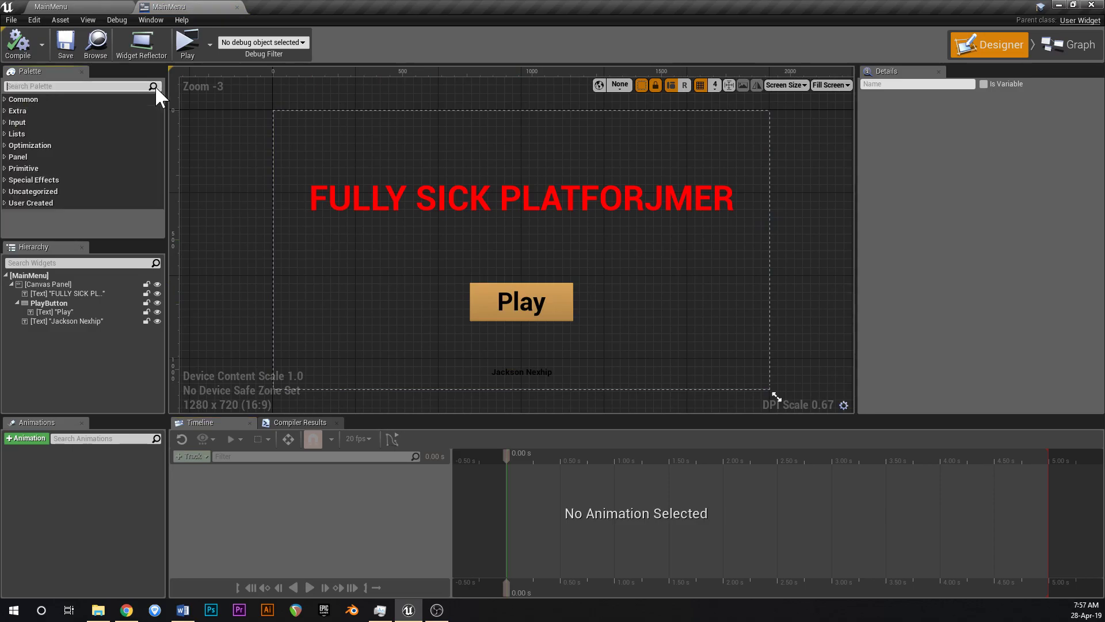
left_click(49, 305)
left_click(46, 284)
key("ctrl+v")
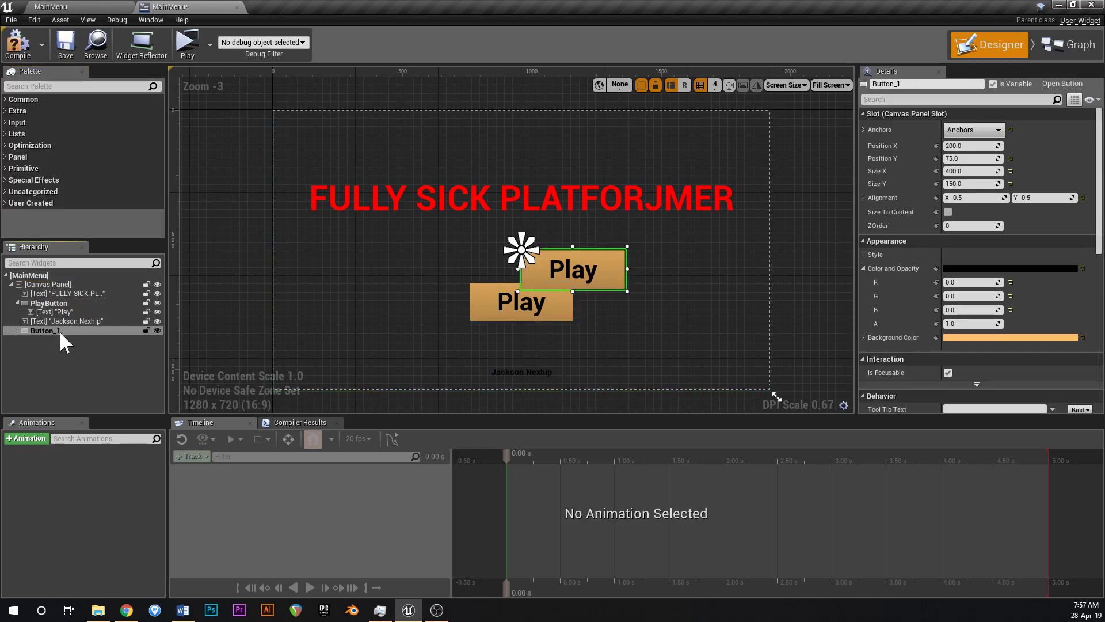
Rename the copied Button_1 to DeleteSaveButton.
left_click(16, 331)
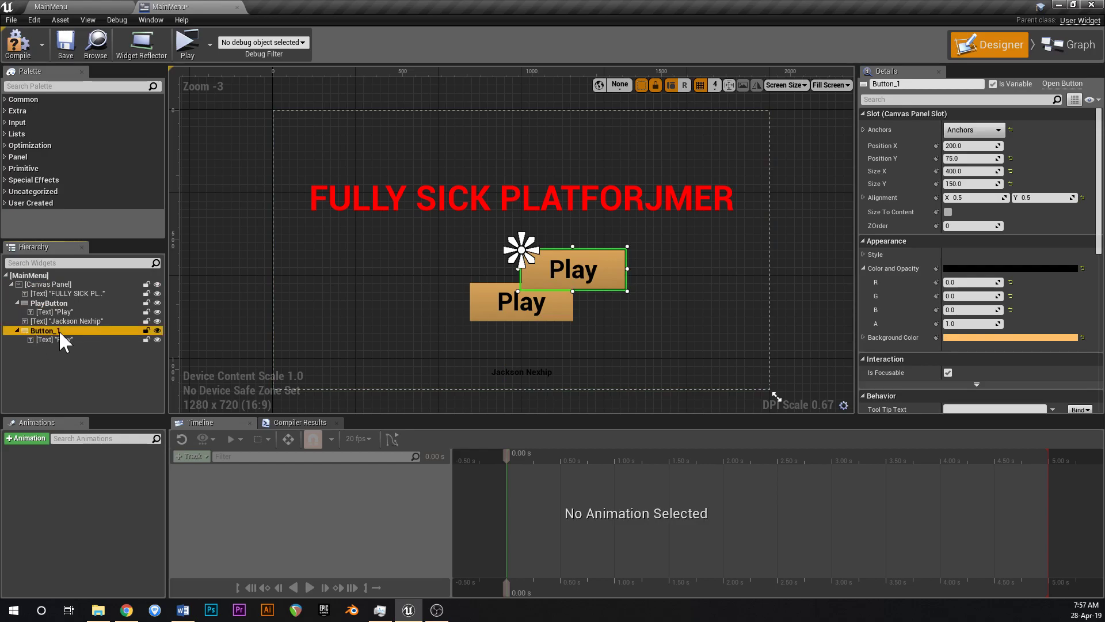
double_click(59, 331)
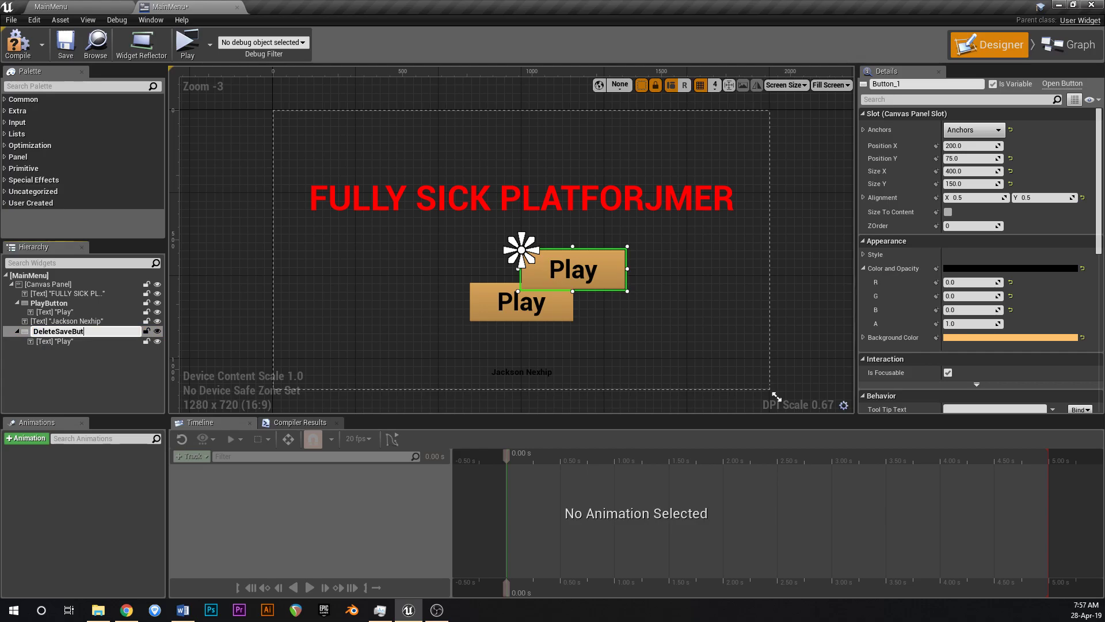
type("DeleteSaveButton")
key("Return")
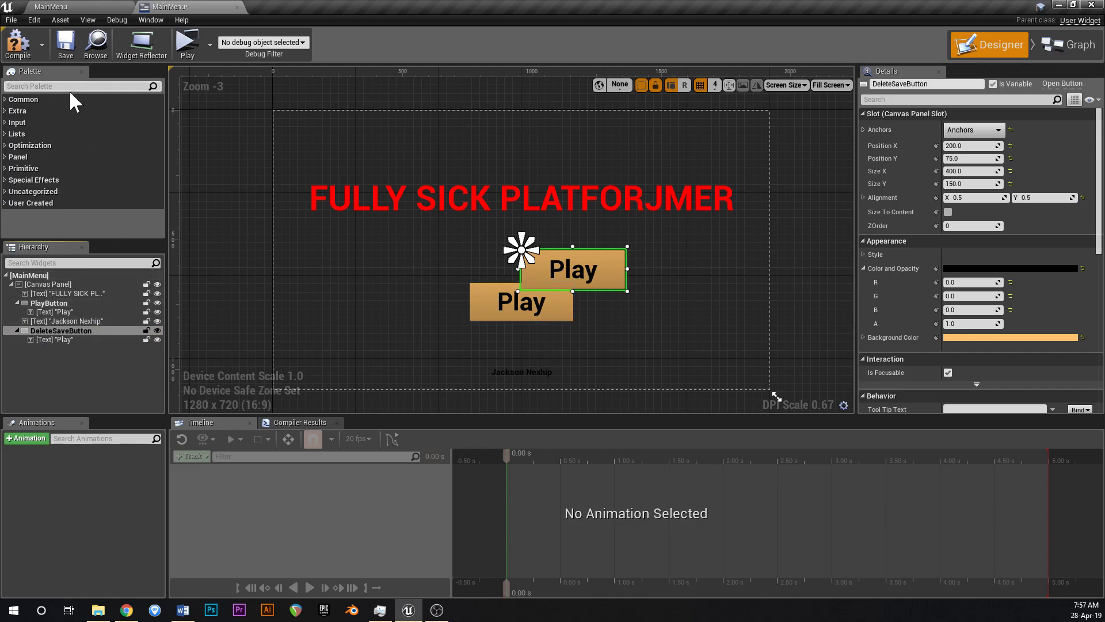
Save, then anchor DeleteSaveButton bottom-right with position 0, 0 and alignment 1, 1.
left_click(65, 42)
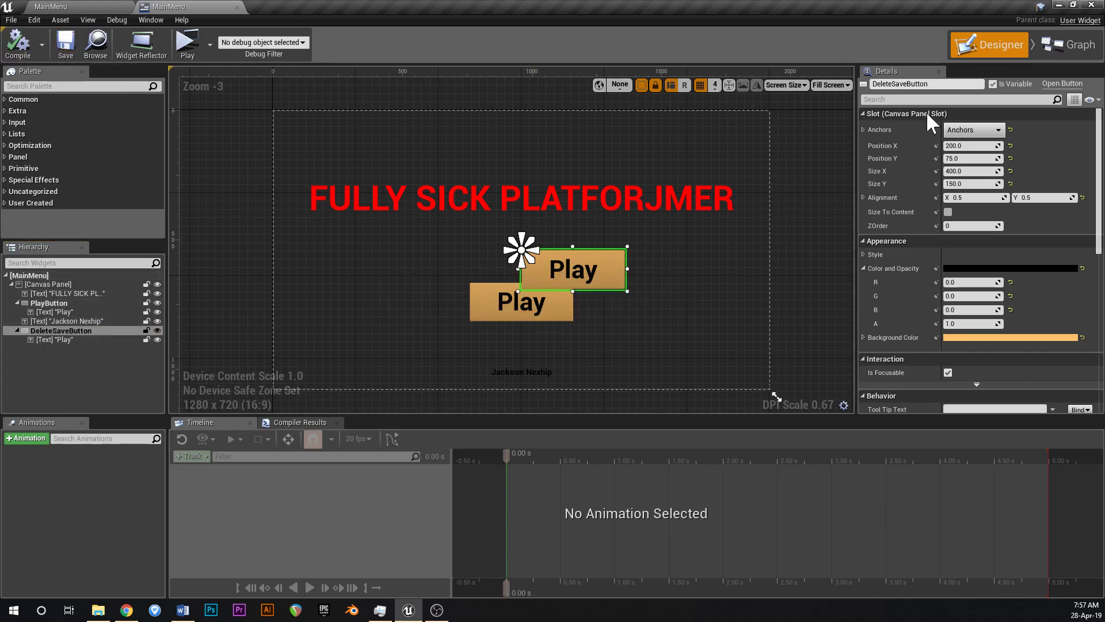
left_click(984, 130)
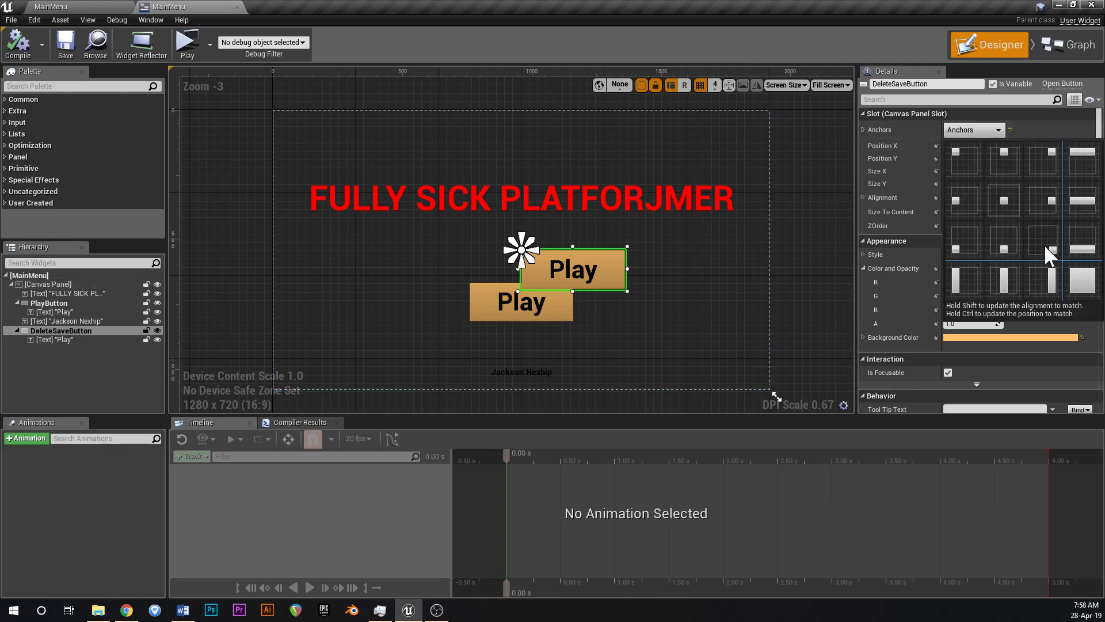
left_click(1048, 243)
left_click(973, 146)
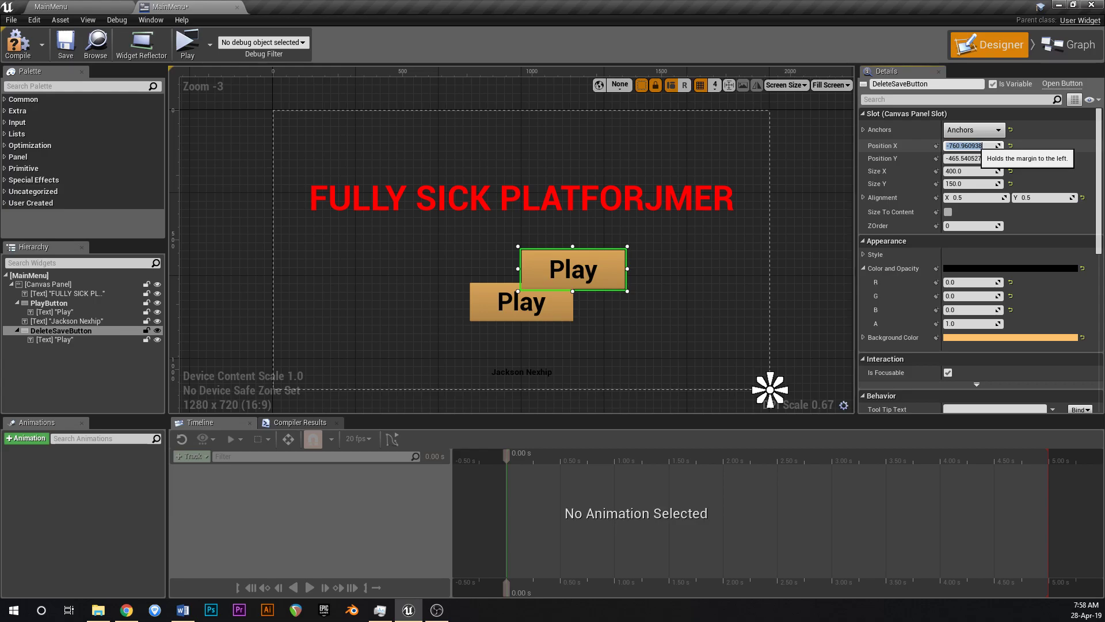
type("0")
key("Tab")
type("0")
key("Return")
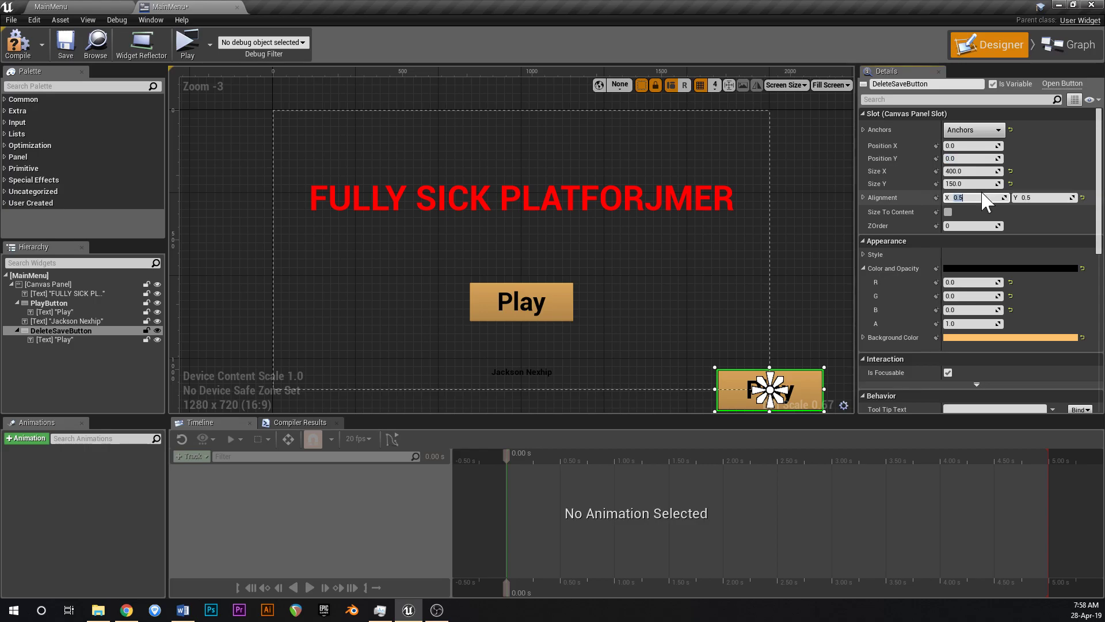
type("1")
key("Tab")
type("1")
key("Return")
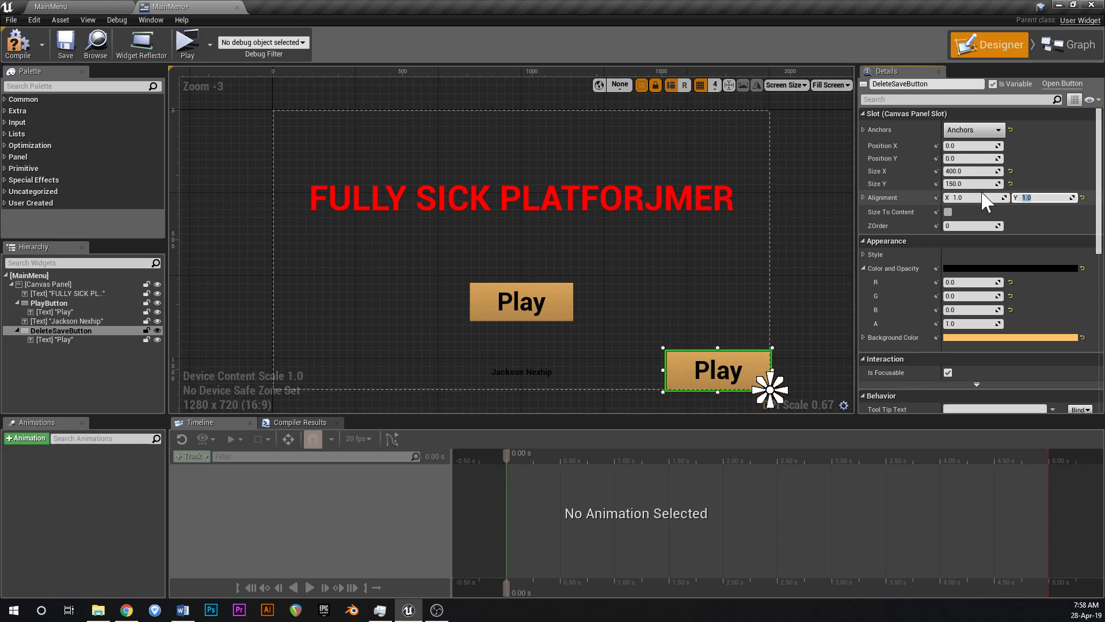
Size DeleteSaveButton 200×100 and offset its position to -50, -50.
left_click(971, 171)
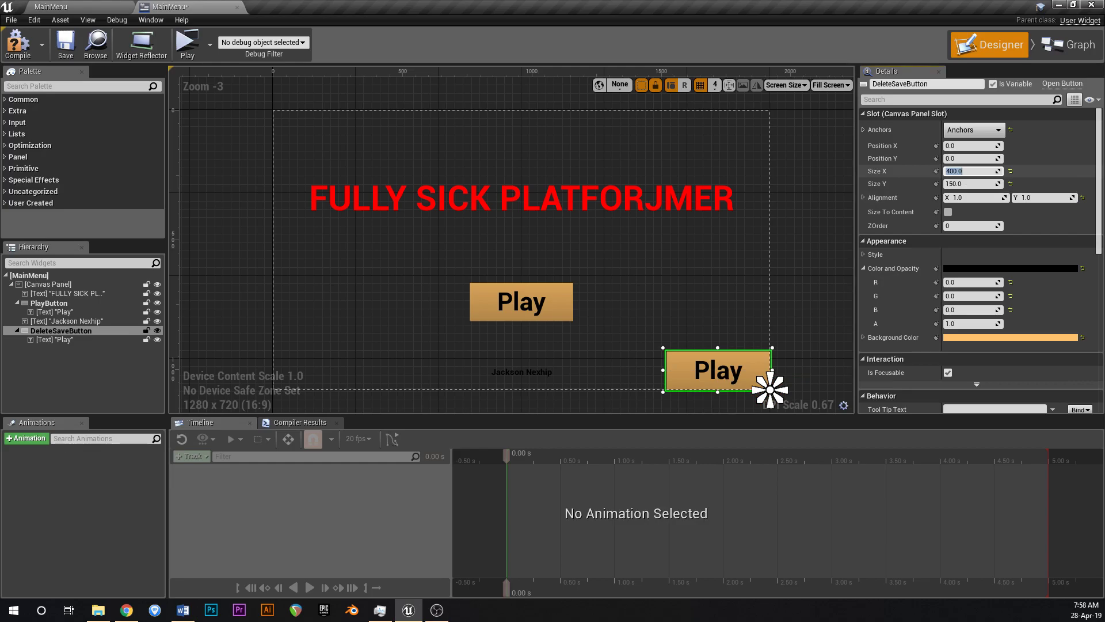
type("200")
key("Tab")
type("10")
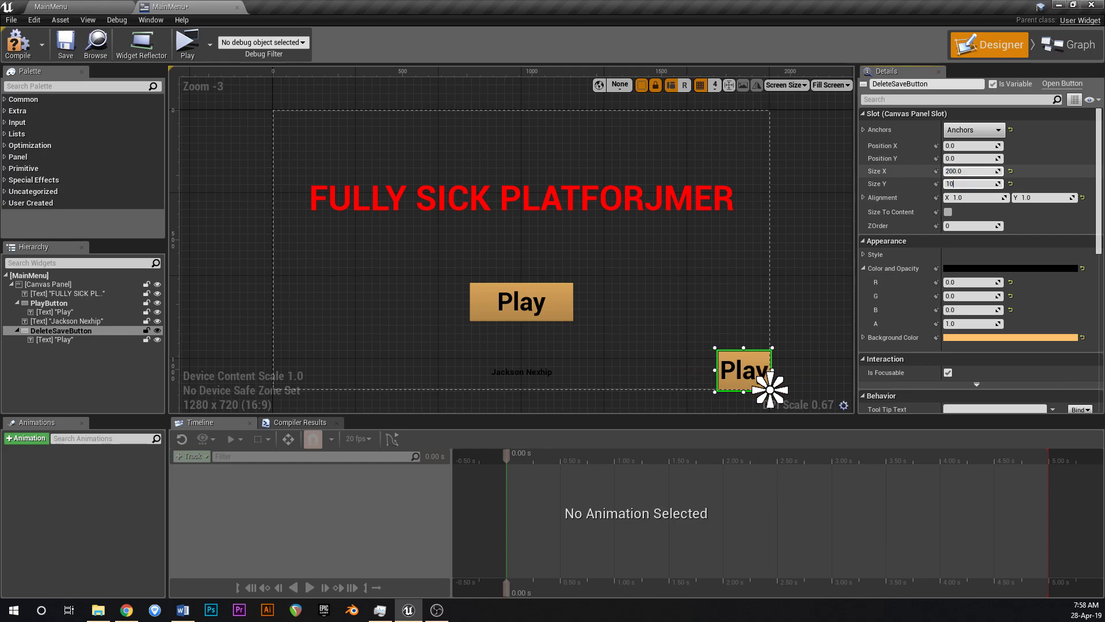
type("0")
key("Return")
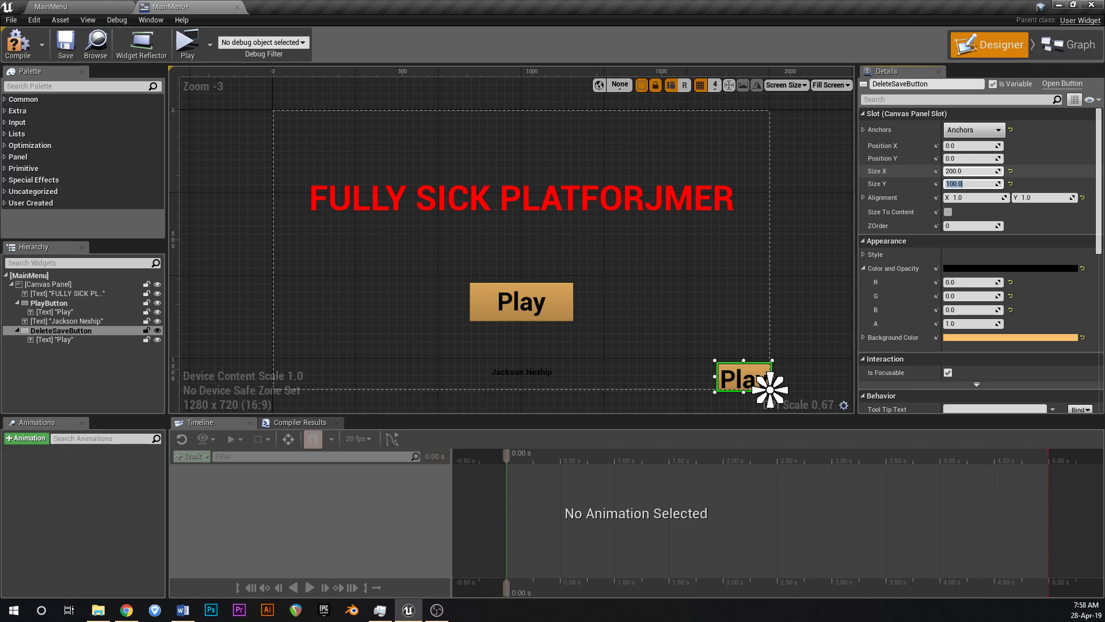
left_click(968, 146)
type("-50")
key("Return")
key("Tab")
type("-50")
key("Return")
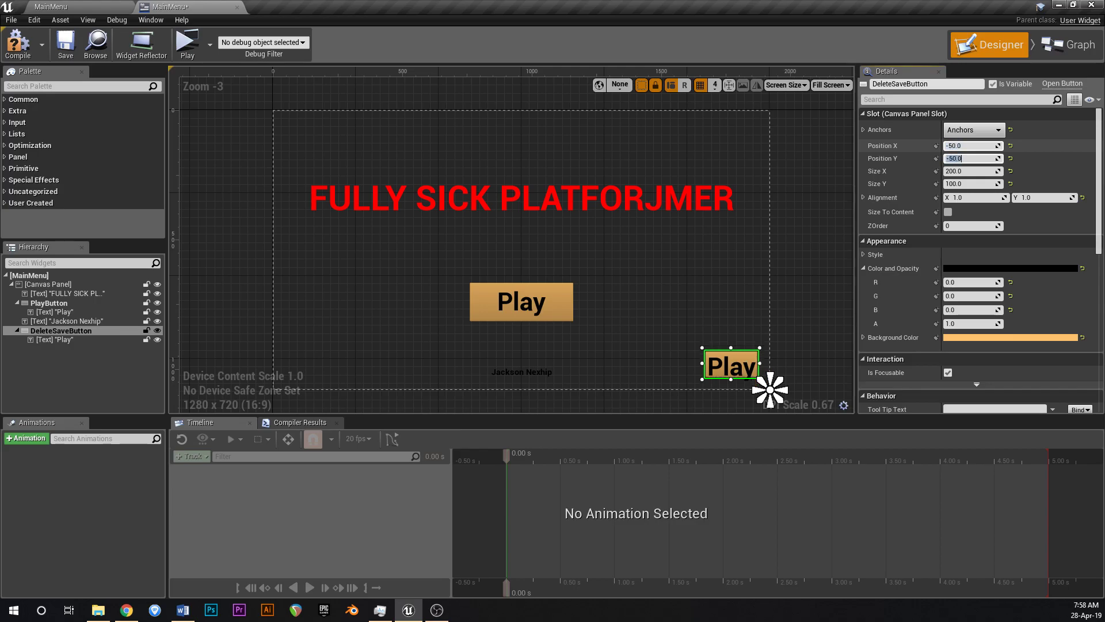
Give the new button's label font size 42 and the text 'Delete Save'.
scroll(939, 293, "down", 3)
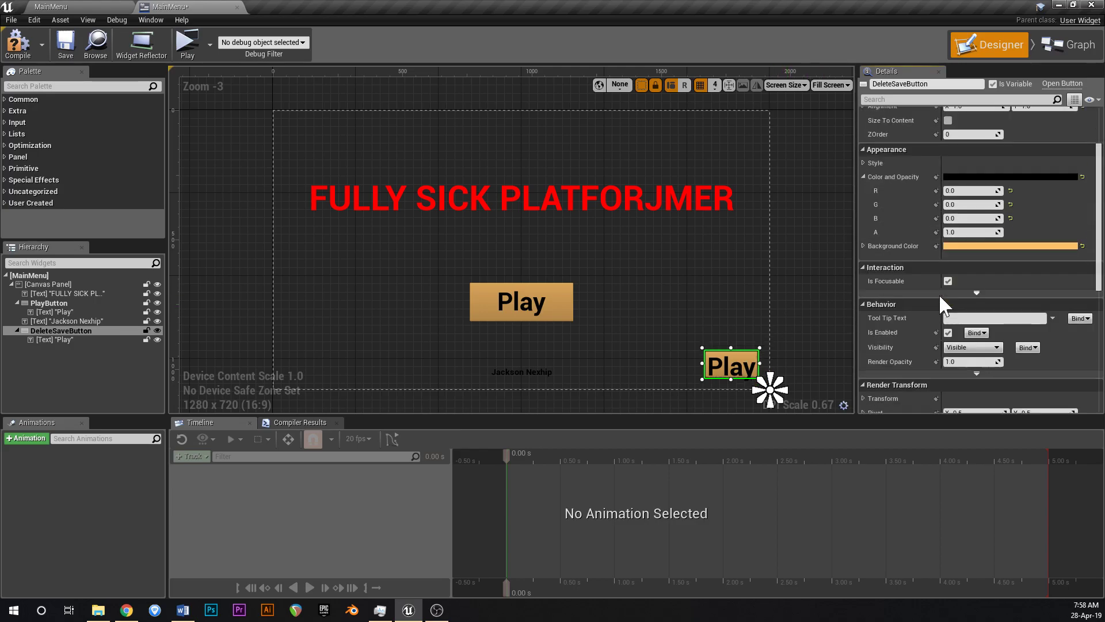
left_click(721, 360)
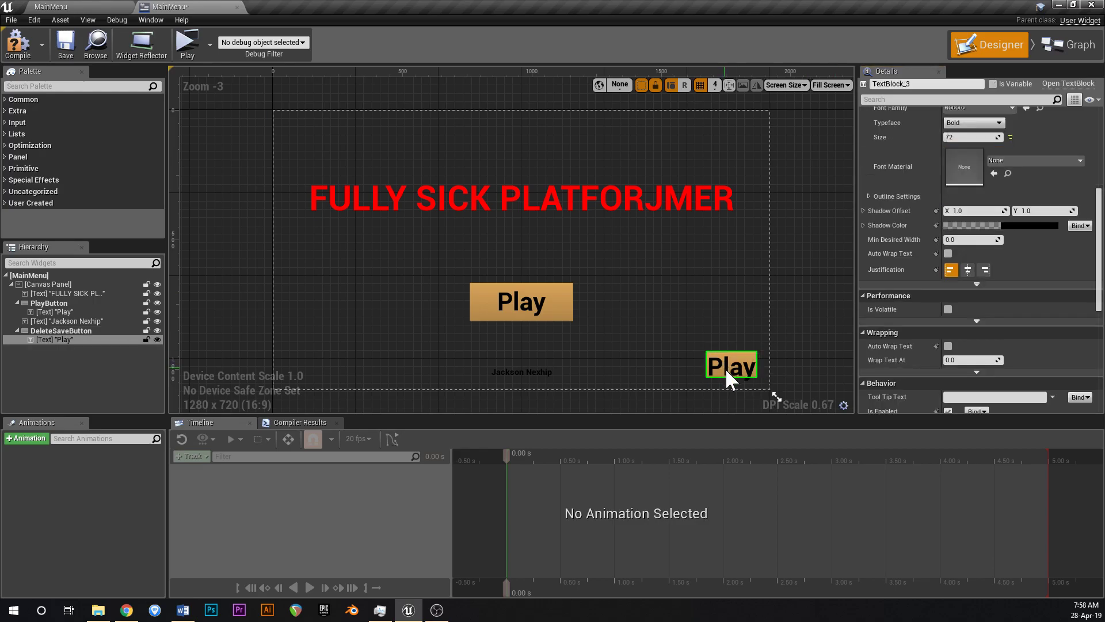
scroll(980, 242, "up", 3)
left_click(981, 230)
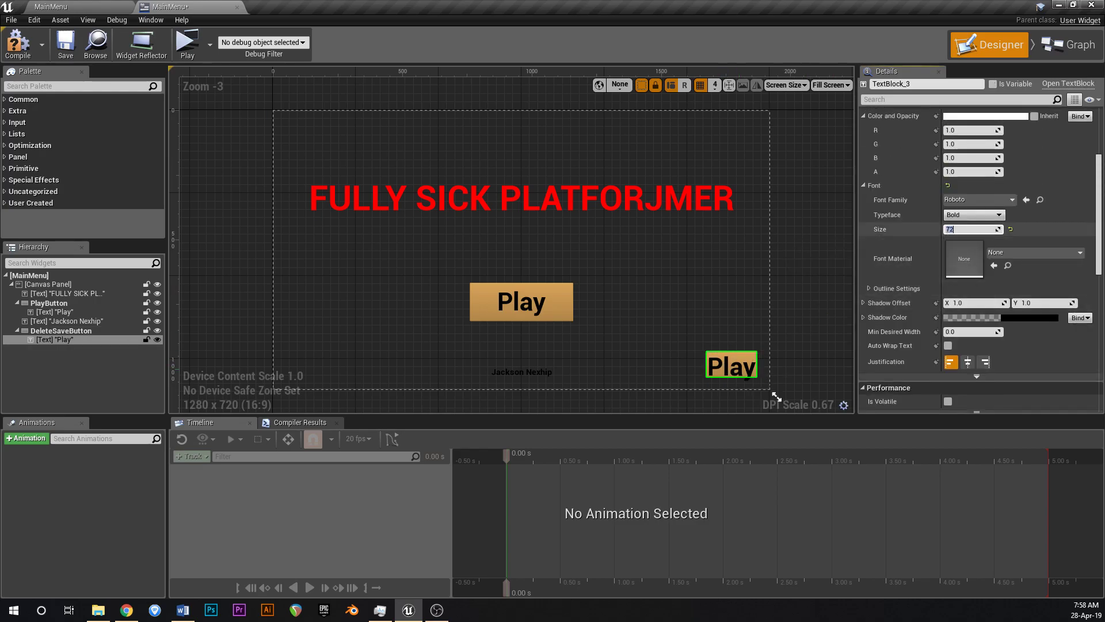
type("42")
key("Return")
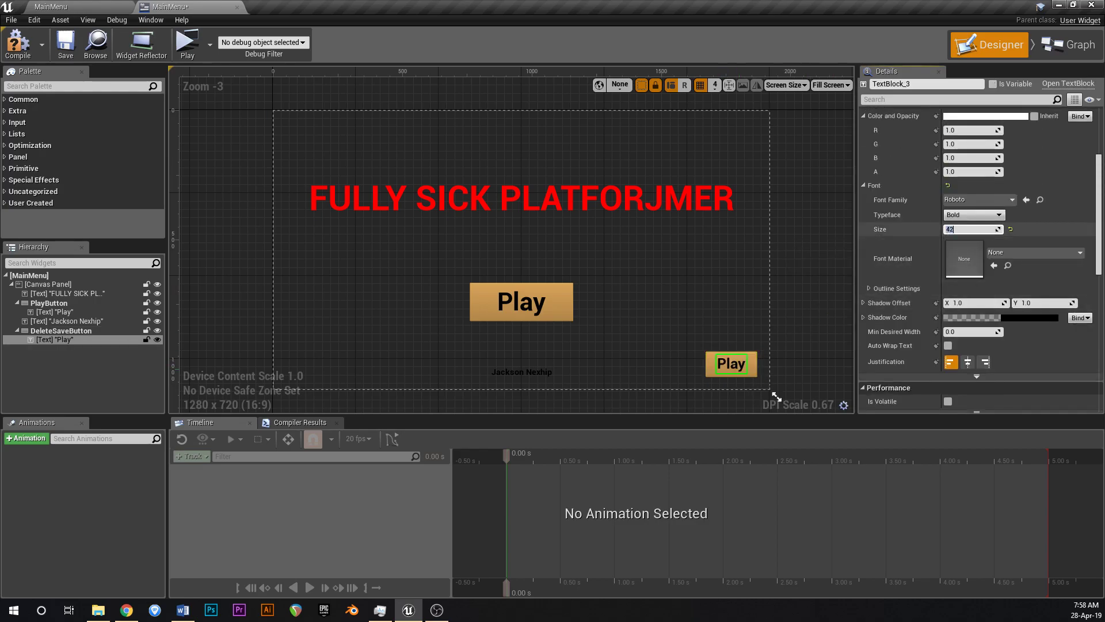
scroll(1030, 203, "up", 4)
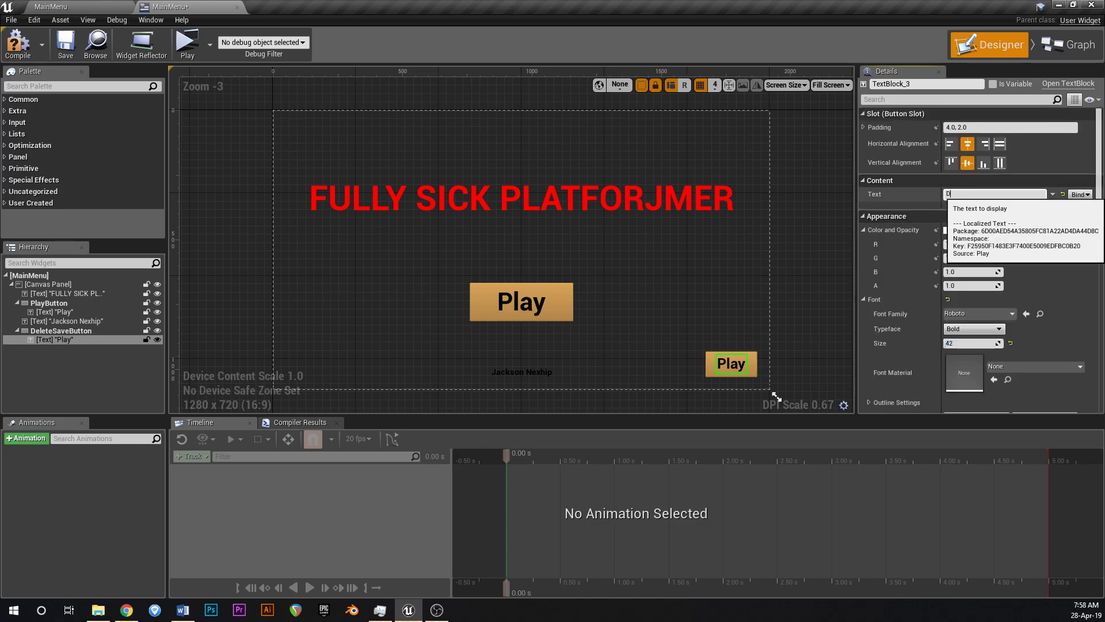
key("Return")
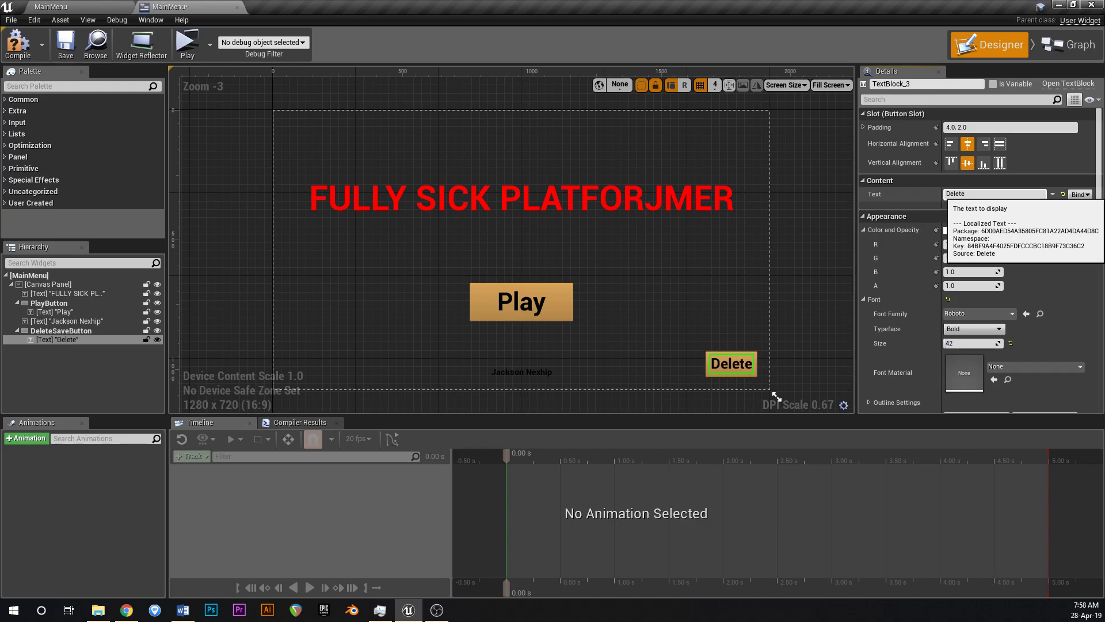
type("Save")
key("Return")
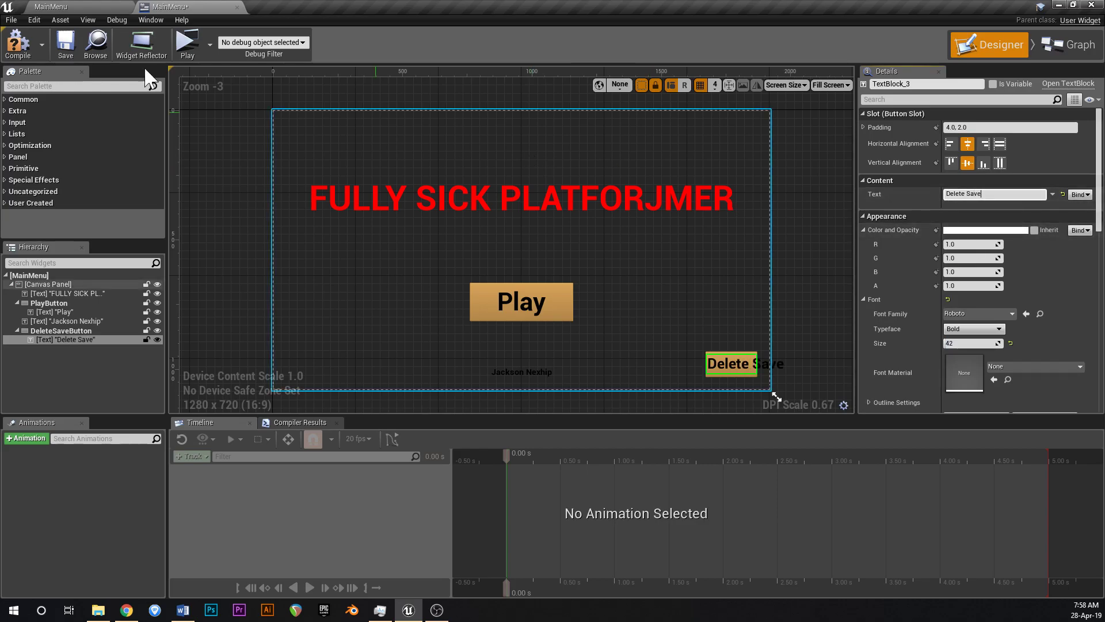
Compile and save MainMenu, then search the Palette for 'scal'.
left_click(17, 45)
left_click(65, 43)
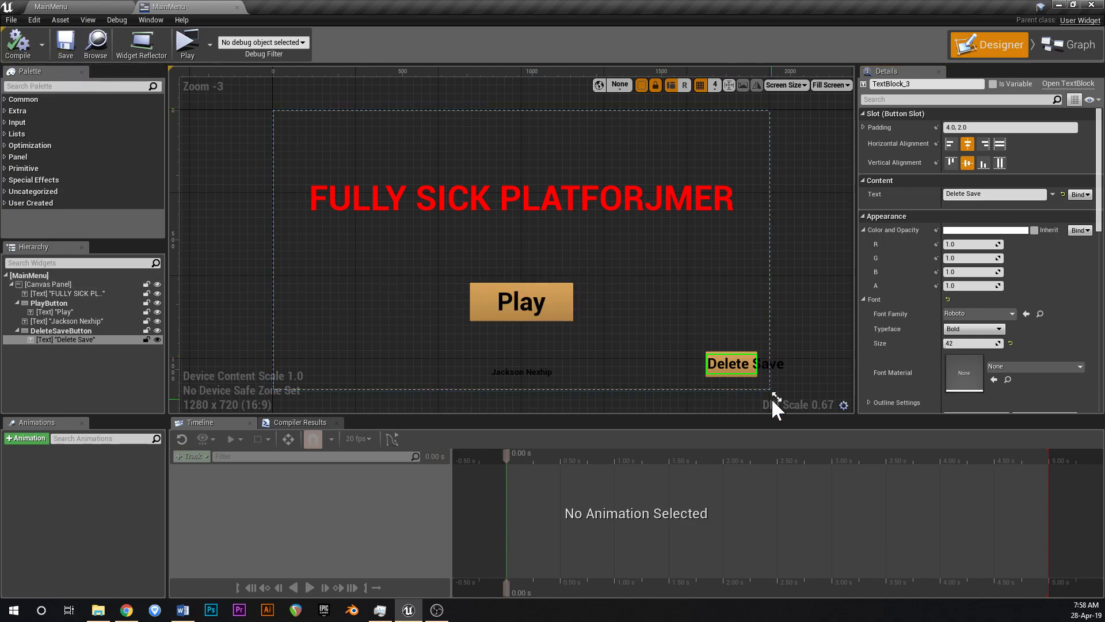
left_click(94, 369)
left_click(69, 86)
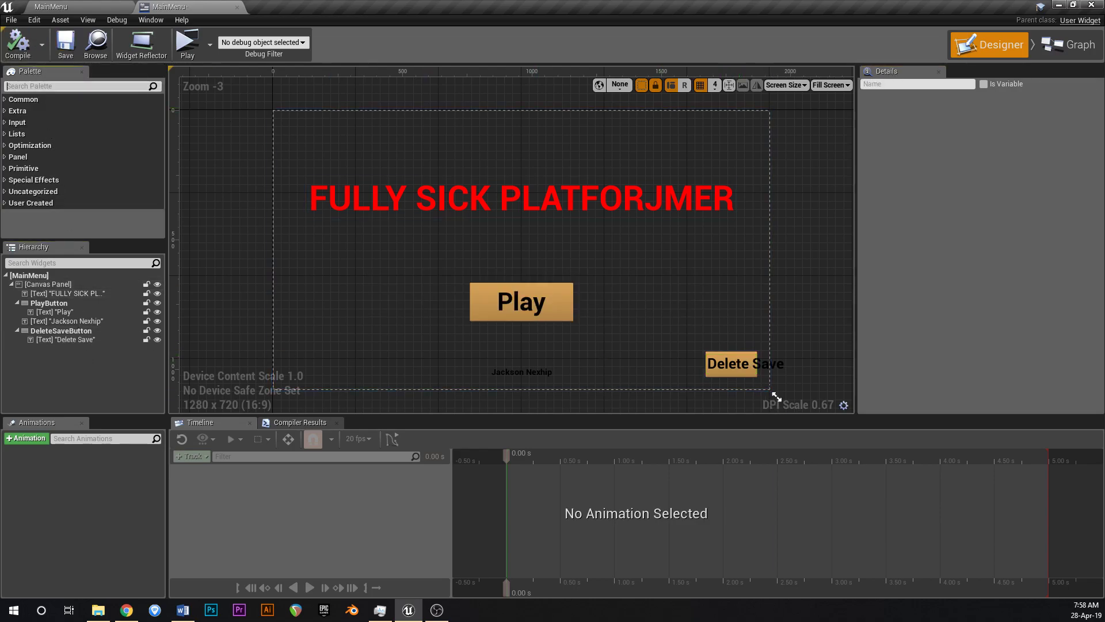
type("scale bo")
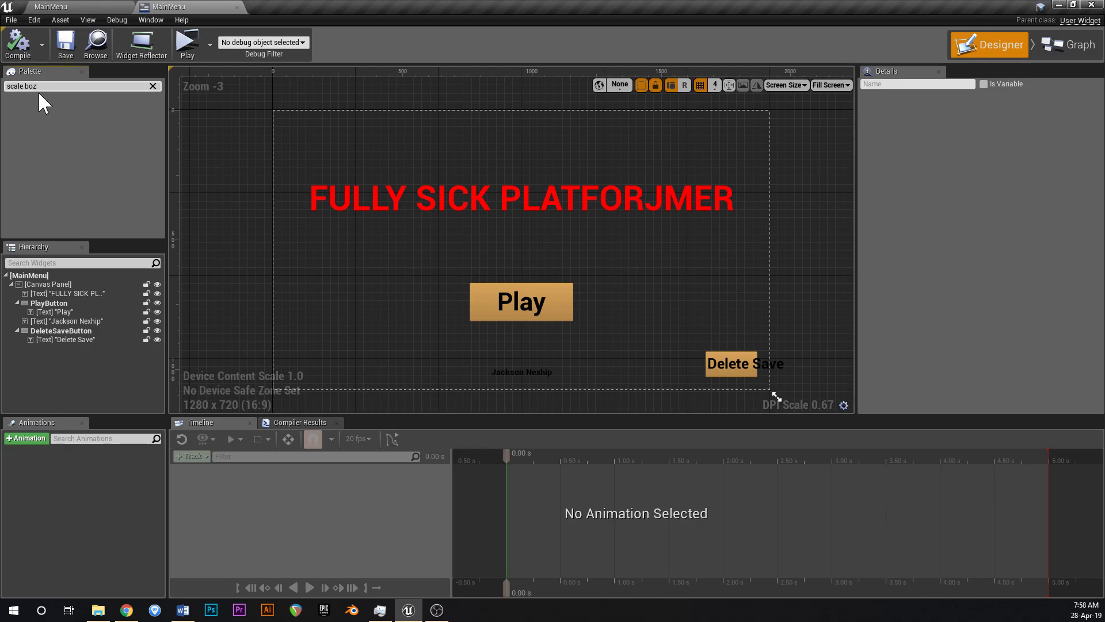
Put a Scale Box inside DeleteSaveButton around the label, filling horizontally and vertically.
left_click(62, 112)
mouse_move(62, 112)
left_mouse_down()
mouse_move(70, 331)
mouse_move(54, 109)
left_mouse_up()
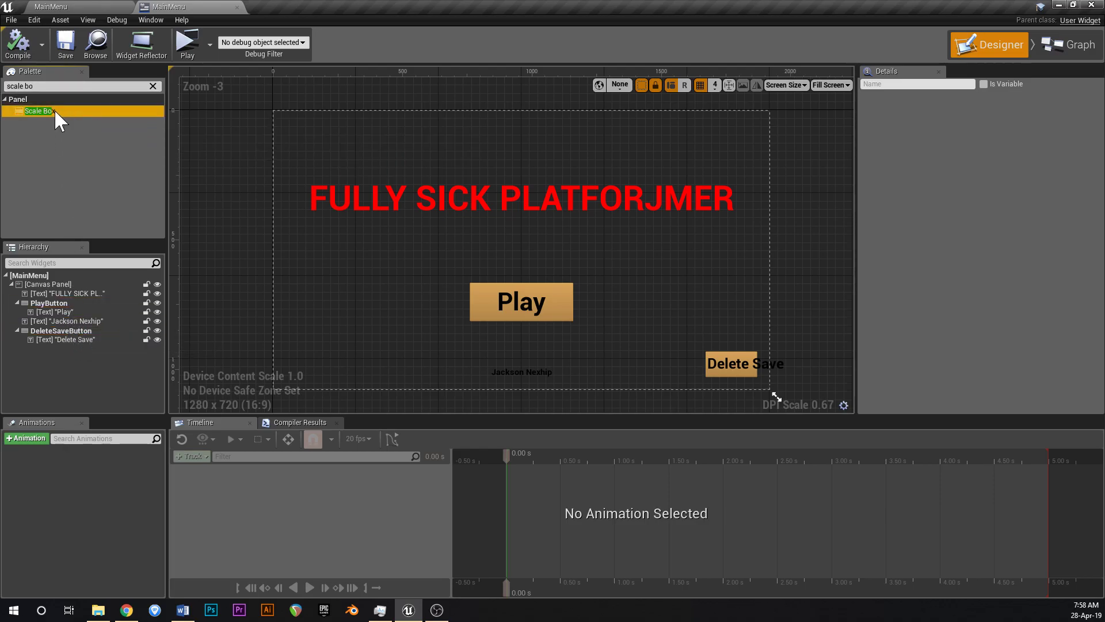
left_click(75, 339)
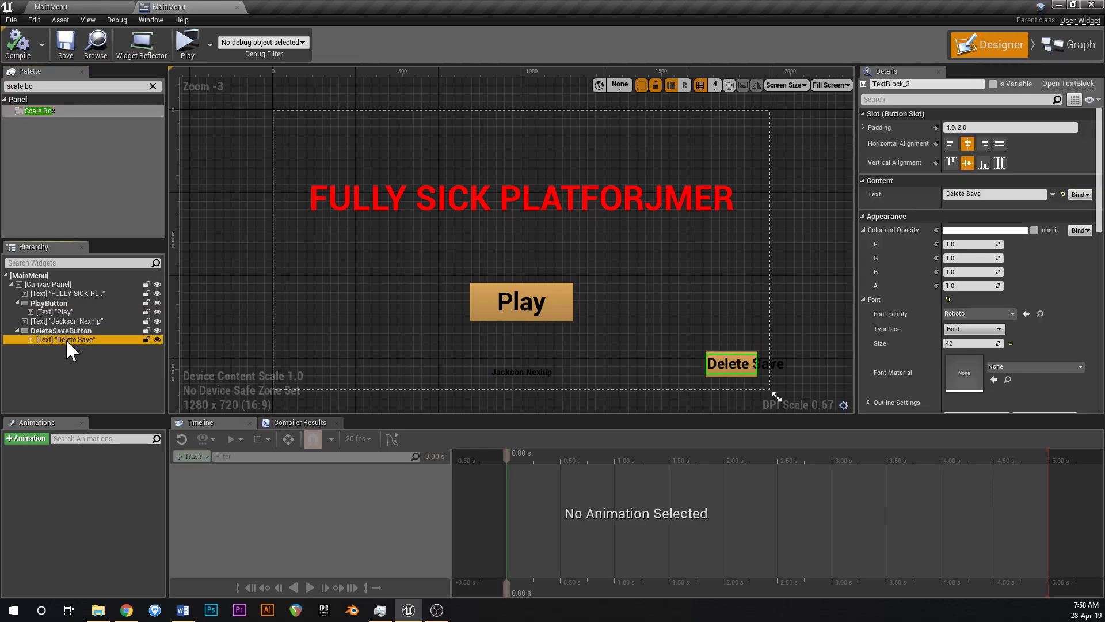
left_click_drag(64, 339, 47, 282)
left_click_drag(56, 115, 66, 339)
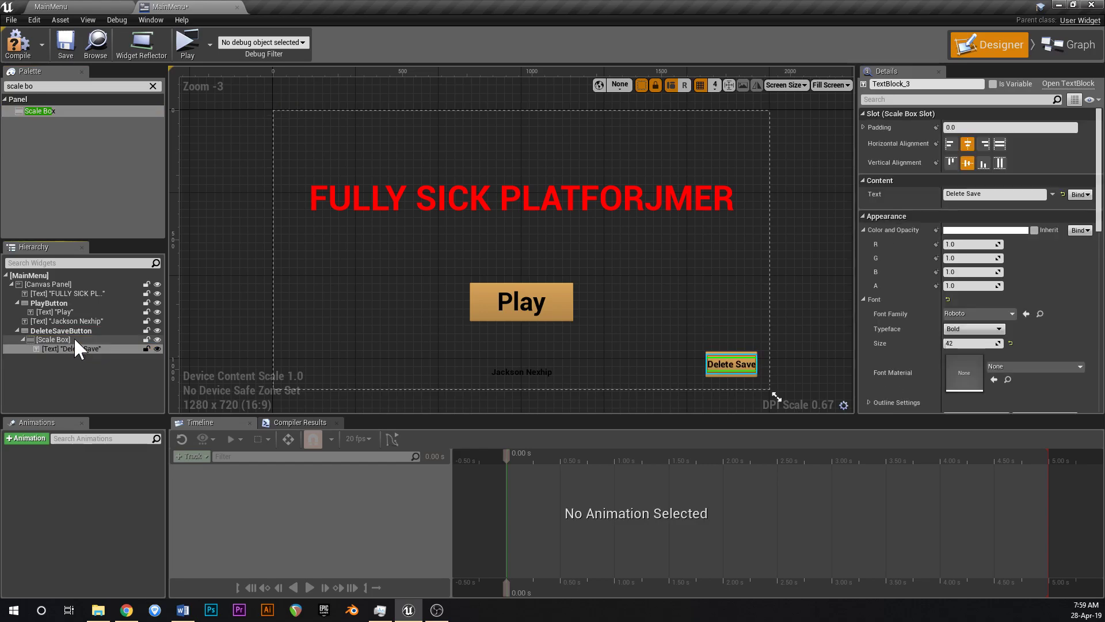
left_click(69, 339)
left_click(1000, 144)
left_click(1000, 162)
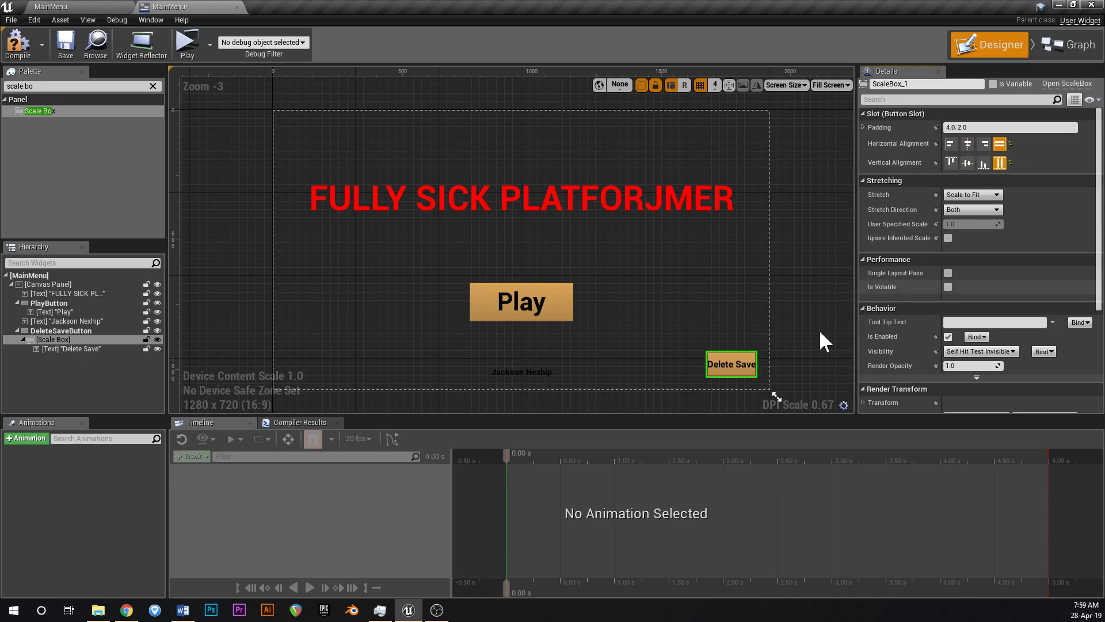
Check the Delete Save label's fit and save the widget.
scroll(713, 323, "up", 4)
scroll(624, 275, "up", 3)
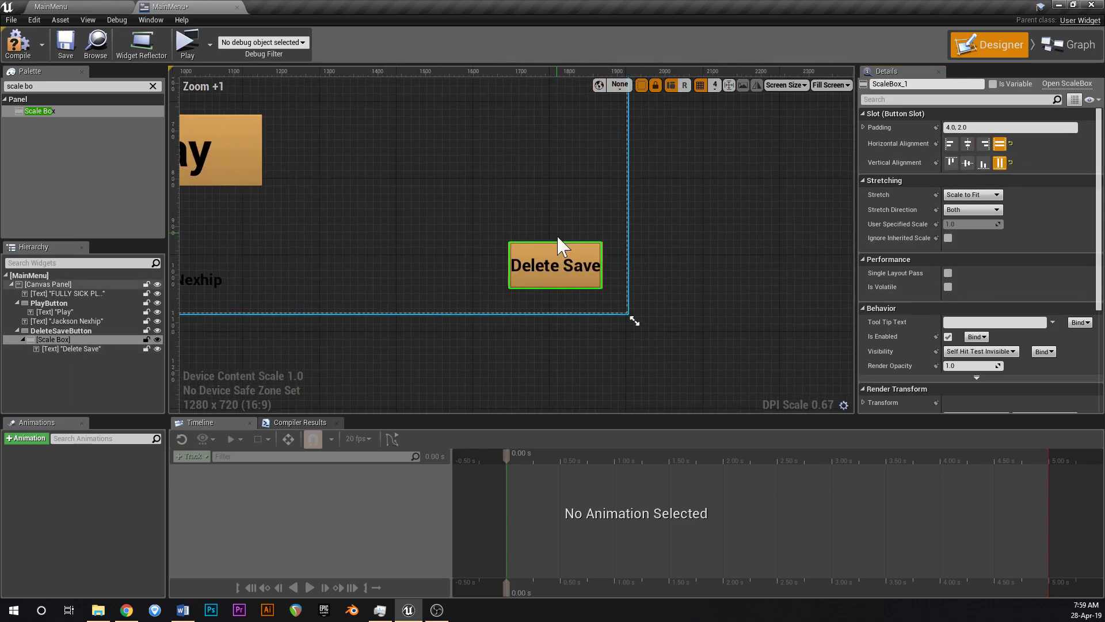
left_click(553, 311)
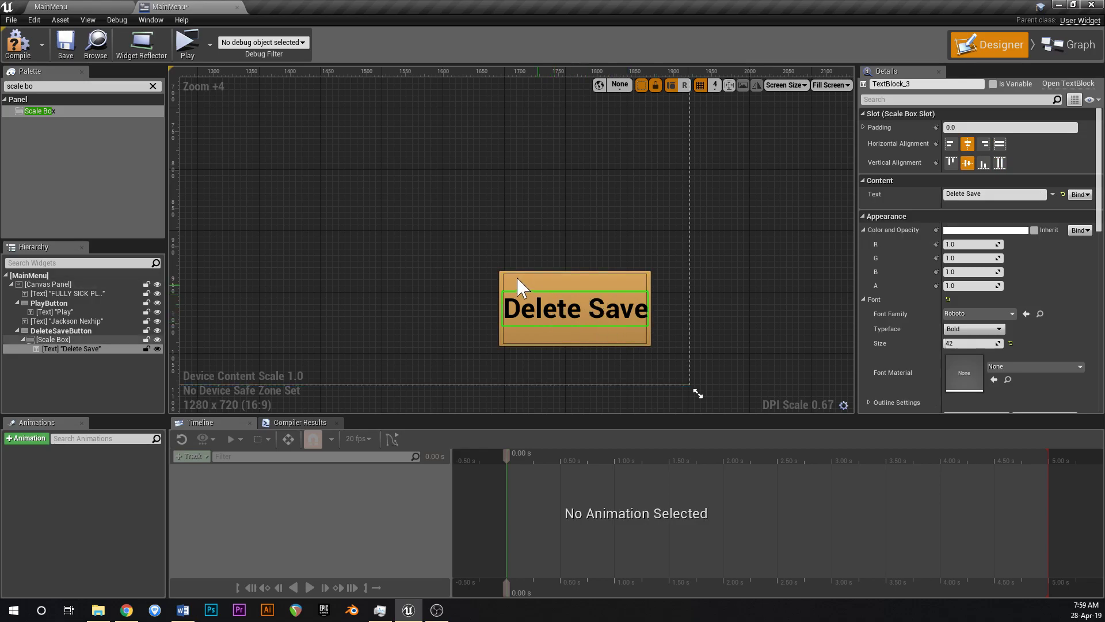
scroll(560, 323, "down", 6)
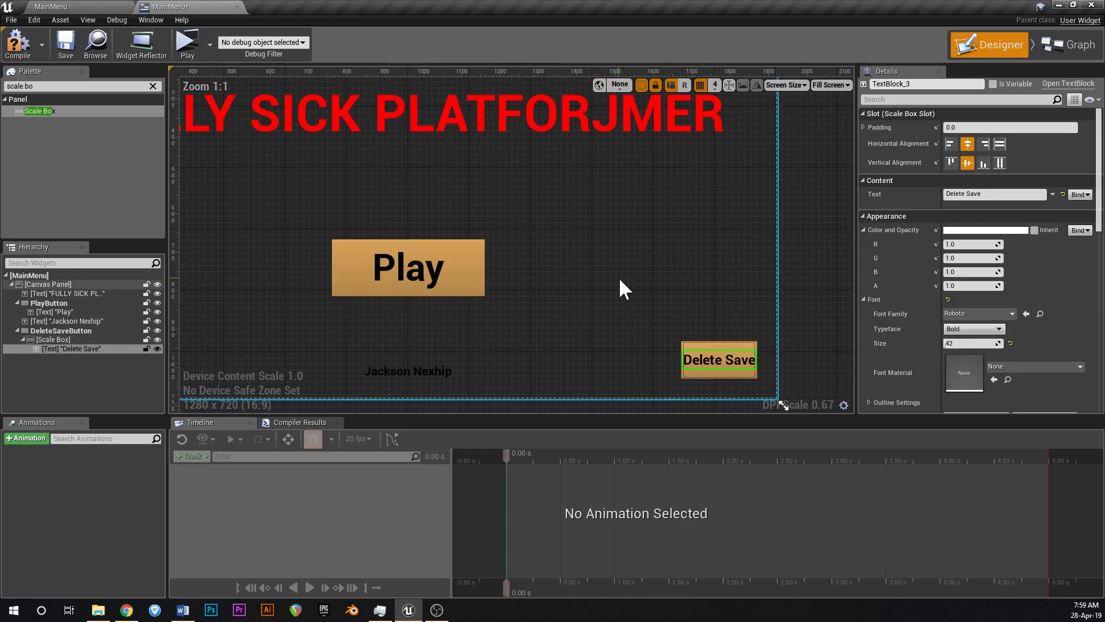
left_click(66, 43)
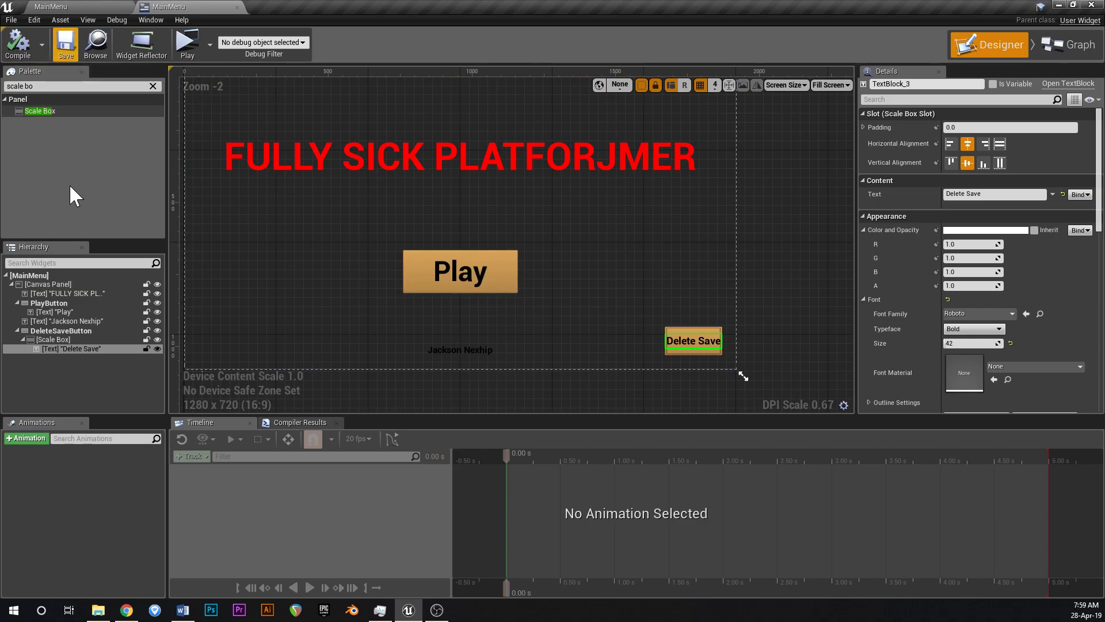
Switch MainMenu to its Event Graph and frame the view.
left_click(64, 332)
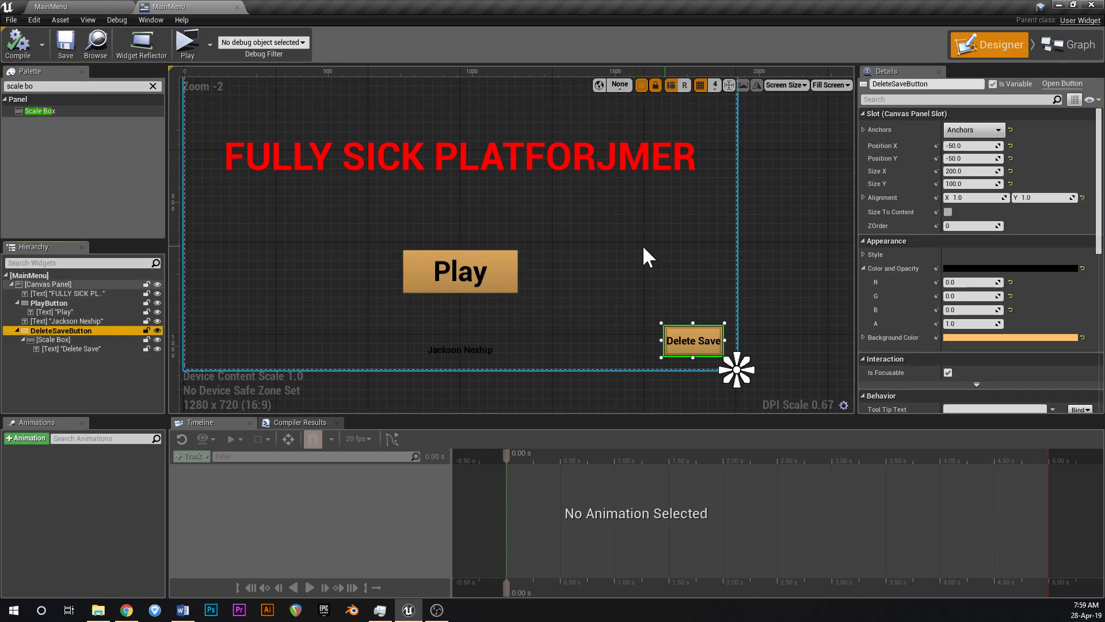
right_click_drag(629, 246, 604, 249)
left_click(1071, 45)
right_click_drag(460, 202, 613, 186)
scroll(567, 226, "down", 2)
right_click_drag(413, 304, 519, 263)
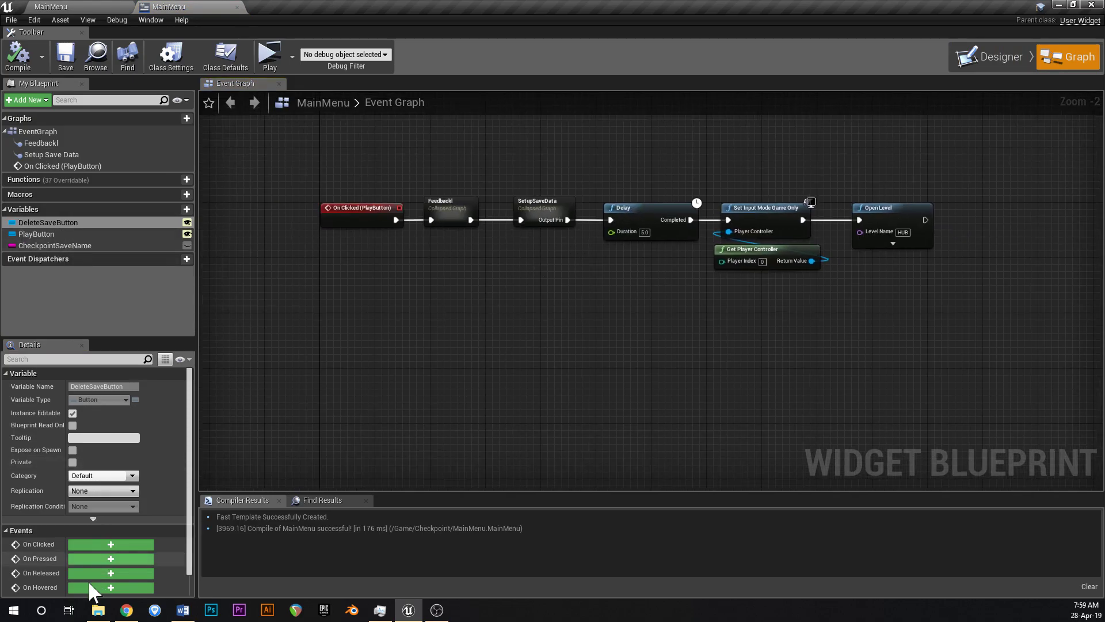
Add DeleteSaveButton's On Clicked event running Delete Game in Slot, fed by Checkpoint Save Name.
left_click(109, 544)
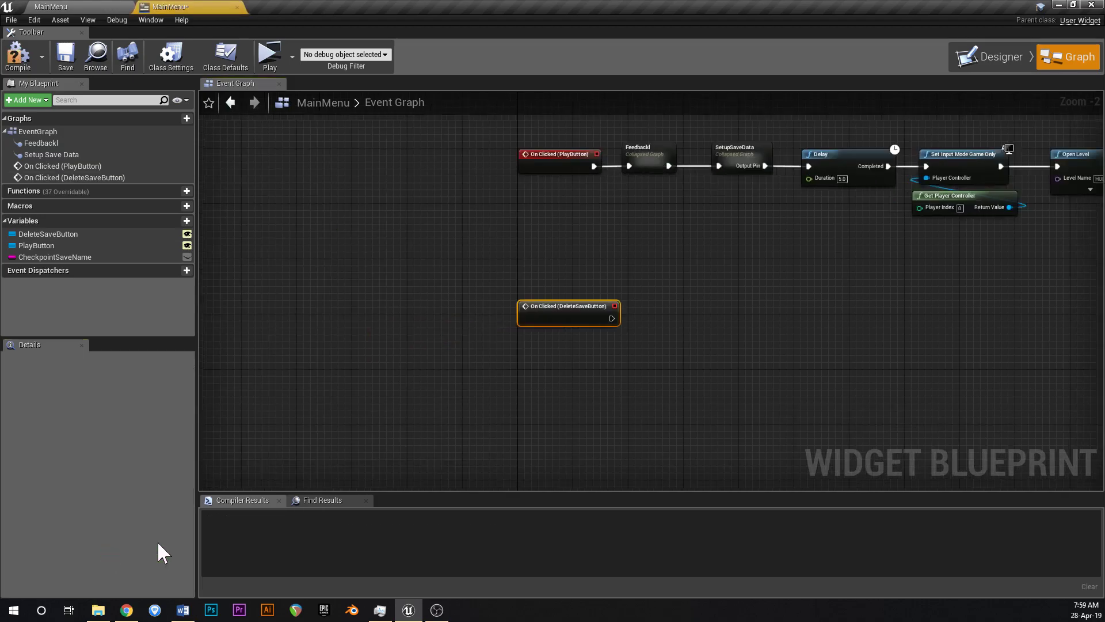
right_click_drag(777, 328, 527, 416)
scroll(522, 390, "up", 1)
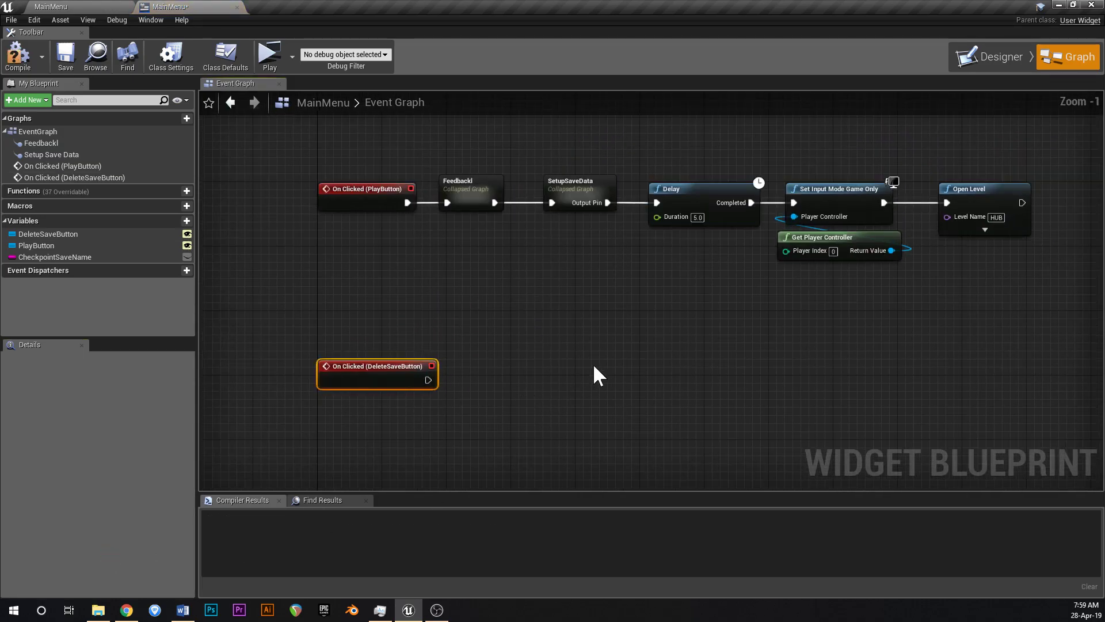
left_click_drag(429, 380, 545, 381)
type("delete gam")
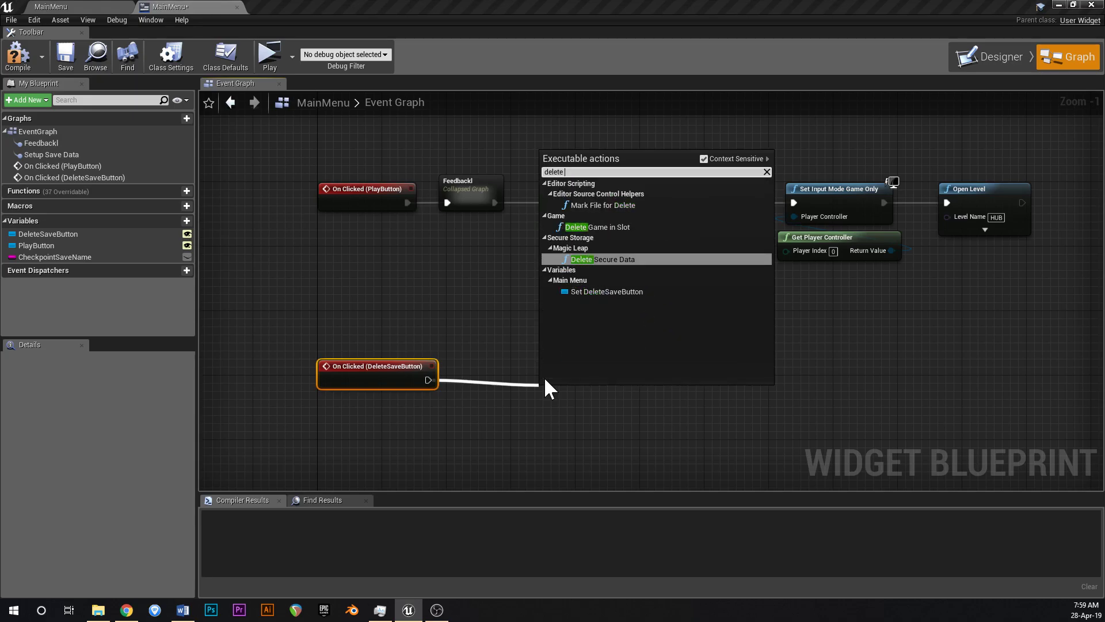
key("Return")
left_click_drag(578, 386, 499, 371)
left_click_drag(34, 257, 465, 395, "ctrl")
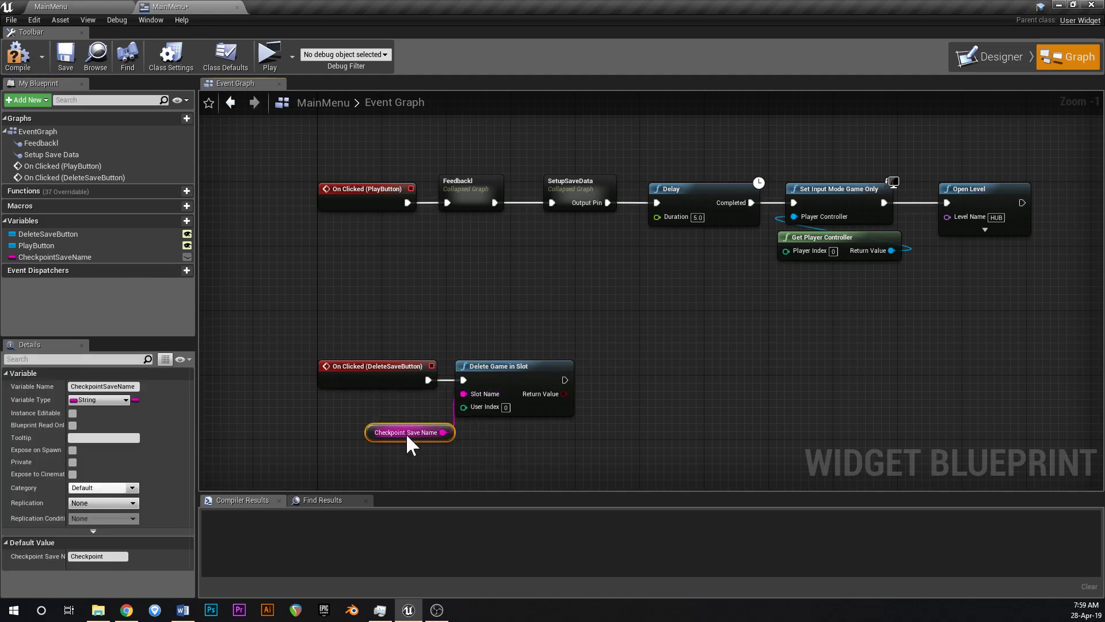
left_click_drag(407, 433, 487, 433)
Reframe the Event Graph to show both On Clicked event chains.
right_click_drag(646, 419, 557, 339)
scroll(558, 338, "up", 1)
left_click_drag(470, 302, 590, 300)
scroll(426, 226, "down", 2)
right_click_drag(426, 220, 451, 320)
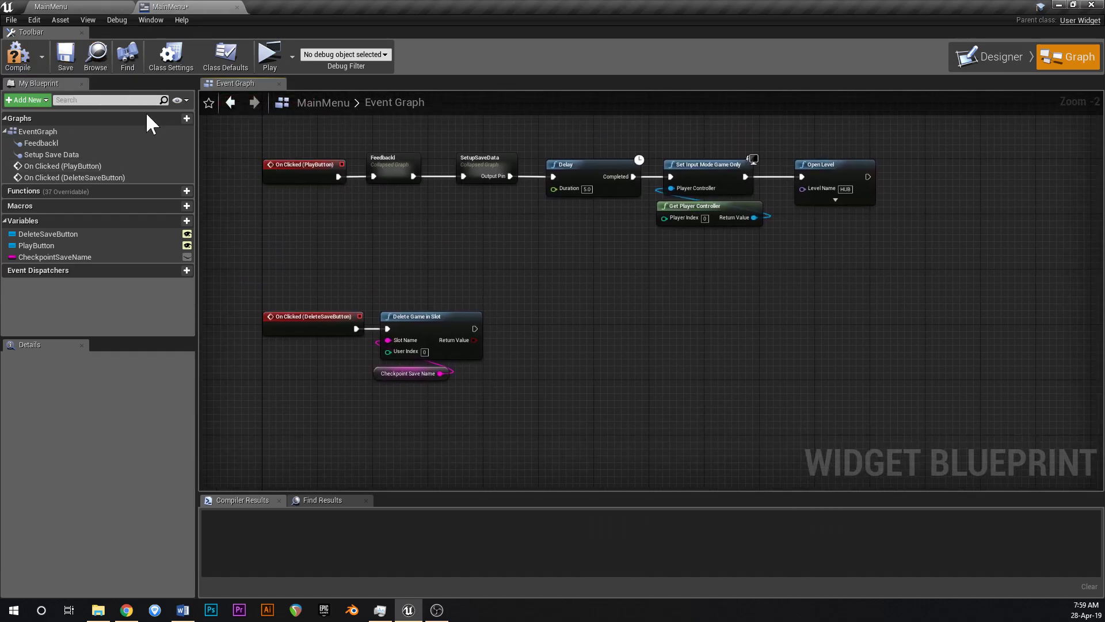
Chain a Spawn Sound 2D node playing CHILD_LAUGHING after Delete Game in Slot.
left_click(16, 53)
scroll(470, 341, "up", 2)
left_click_drag(476, 324, 538, 326)
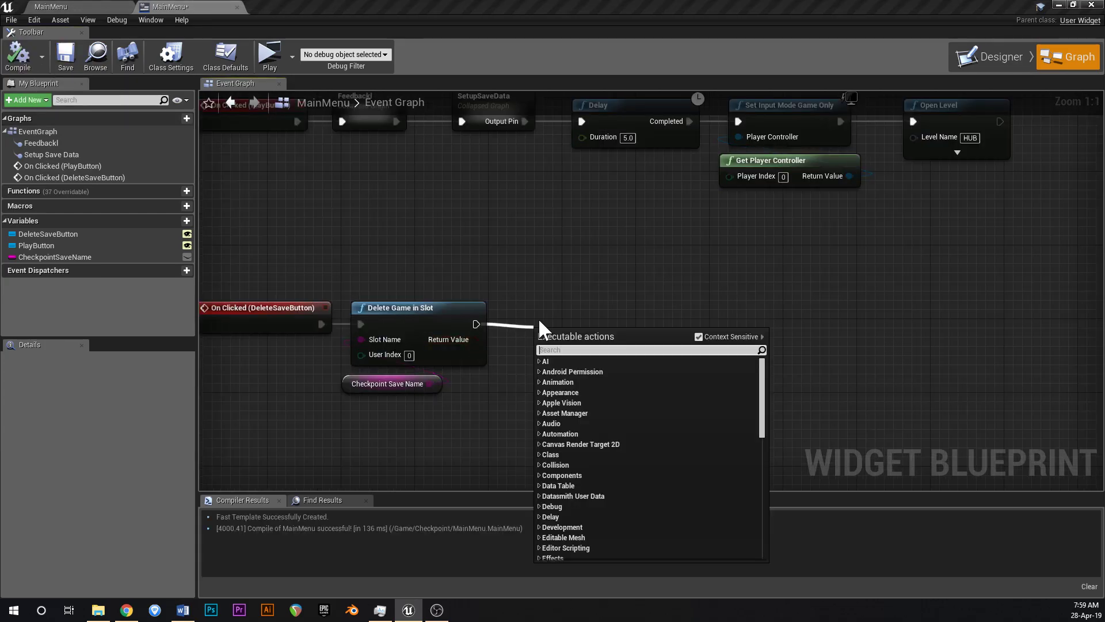
type("spawn souuj")
key("BackSpace")
key("BackSpace")
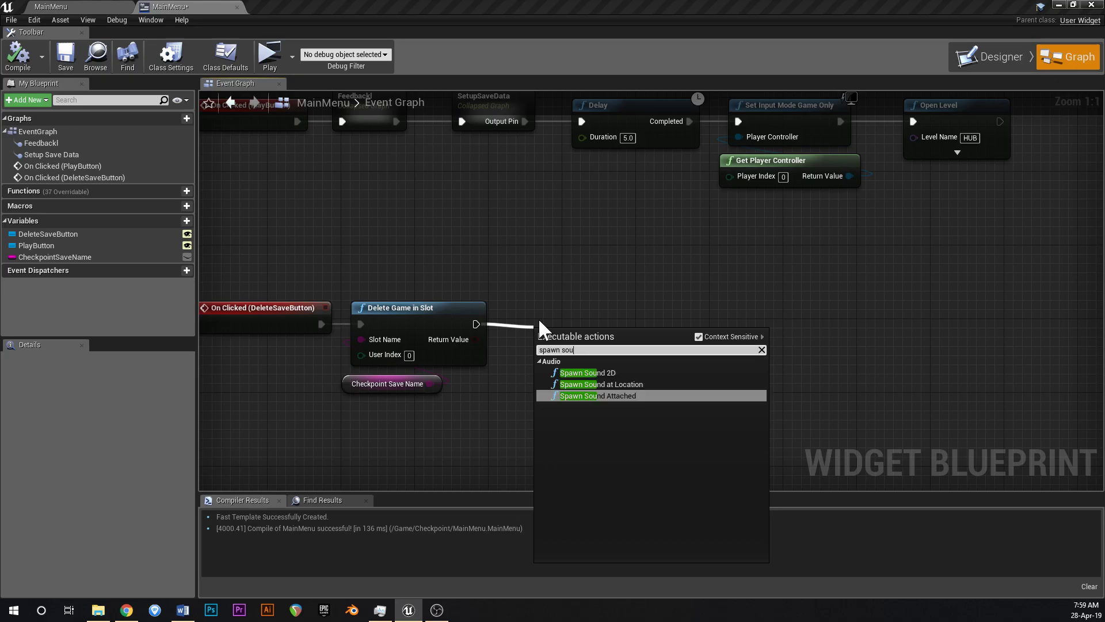
key("Up")
key("Up")
key("Return")
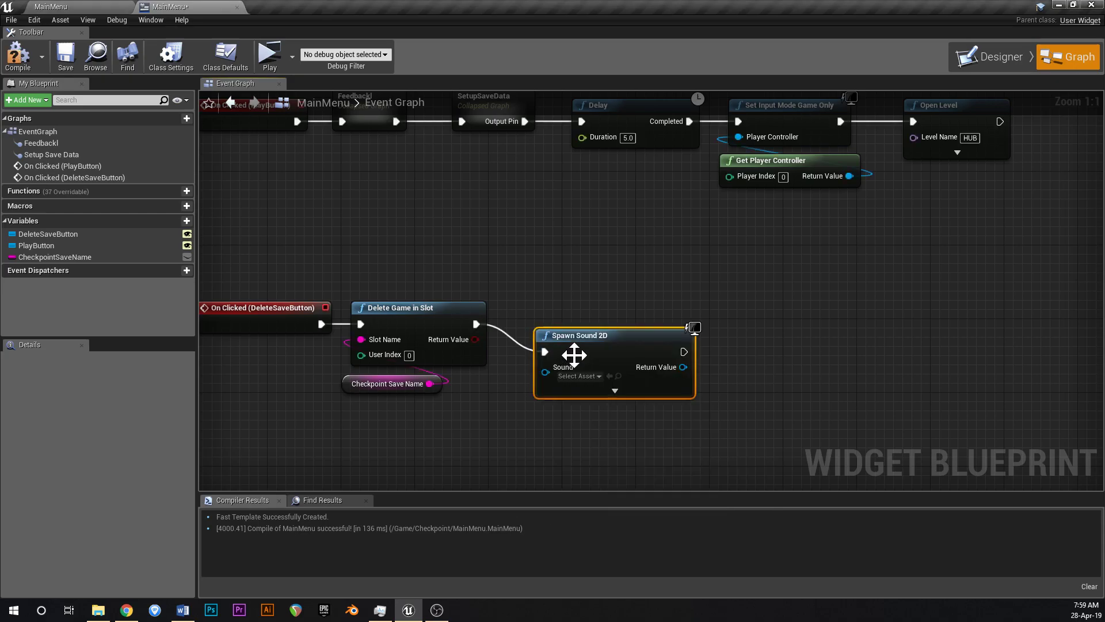
left_click_drag(572, 358, 546, 329)
left_click(556, 349)
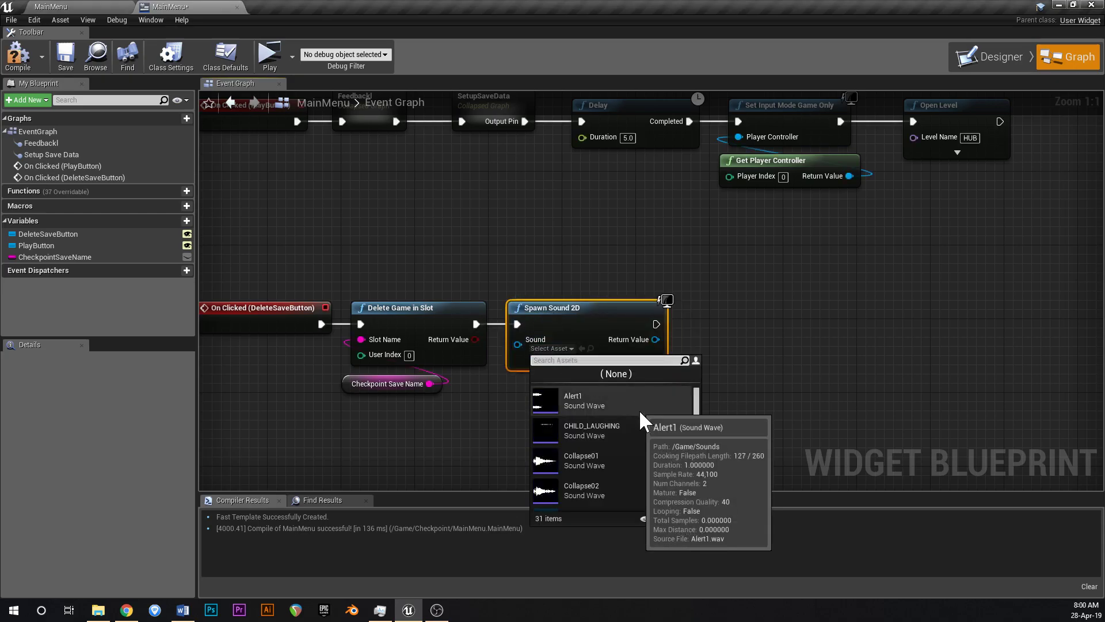
mouse_move(546, 436)
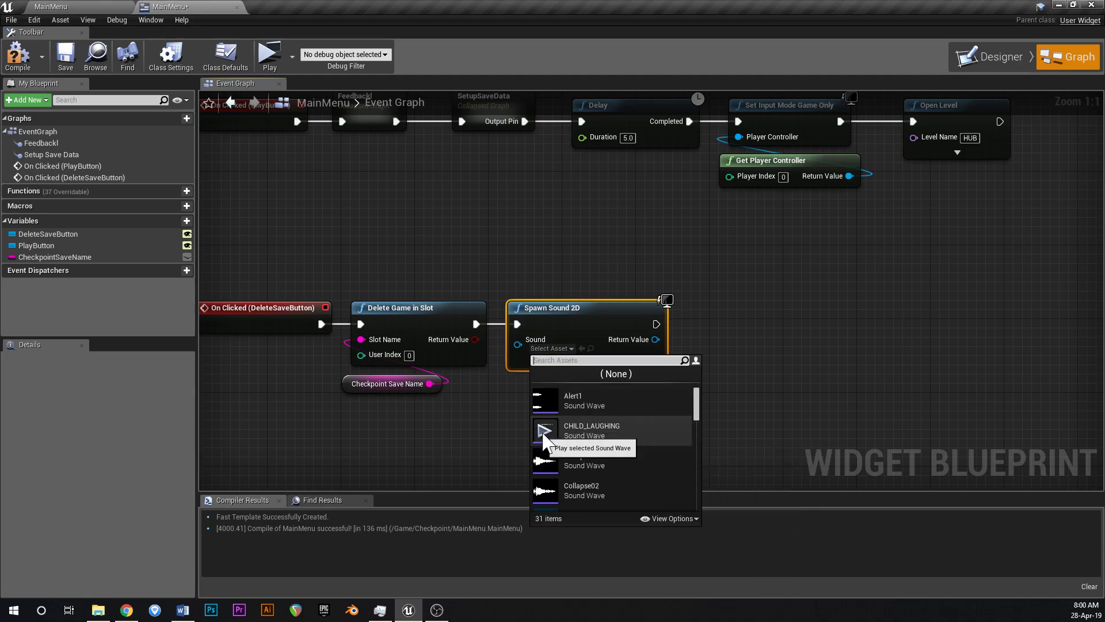
left_click(546, 433)
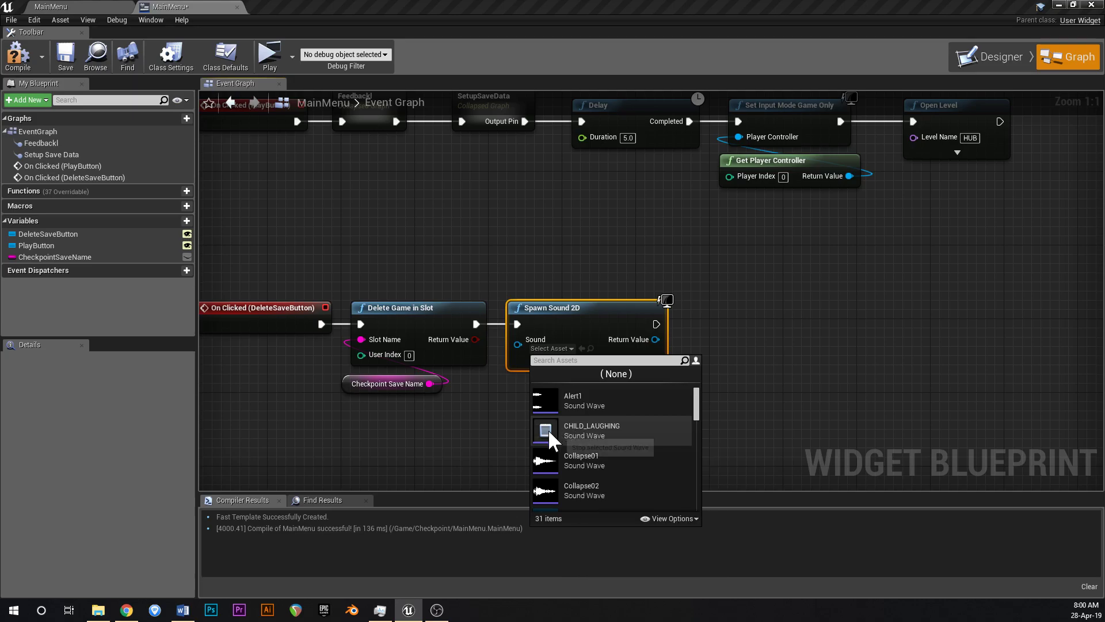
left_click(607, 436)
Compile and save the MainMenu blueprint.
left_click(29, 54)
left_click(65, 55)
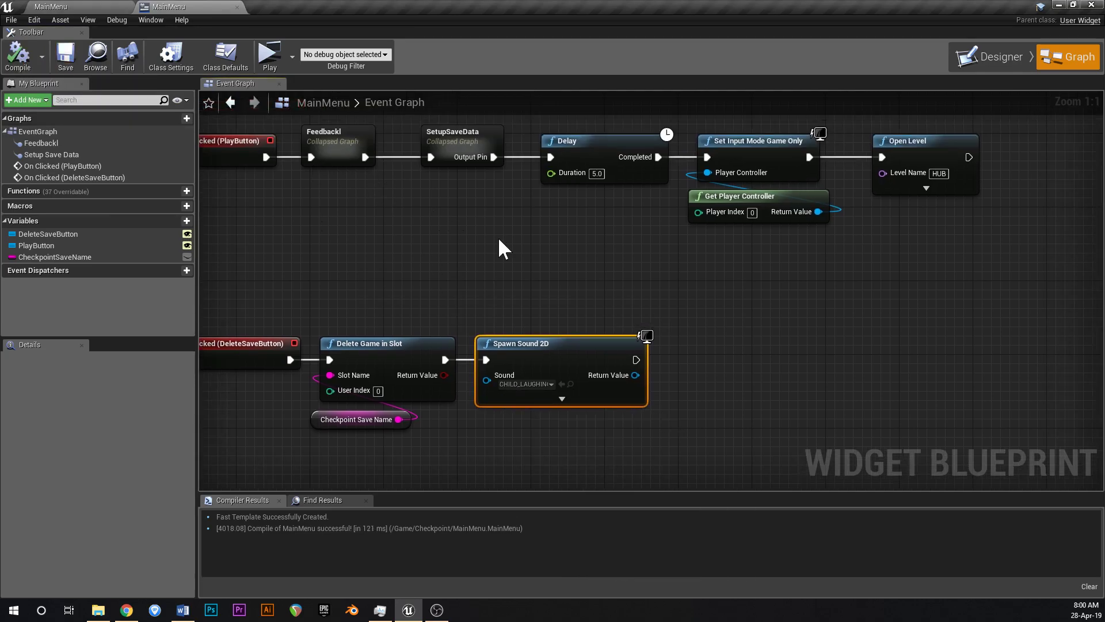
right_click_drag(508, 256, 494, 282)
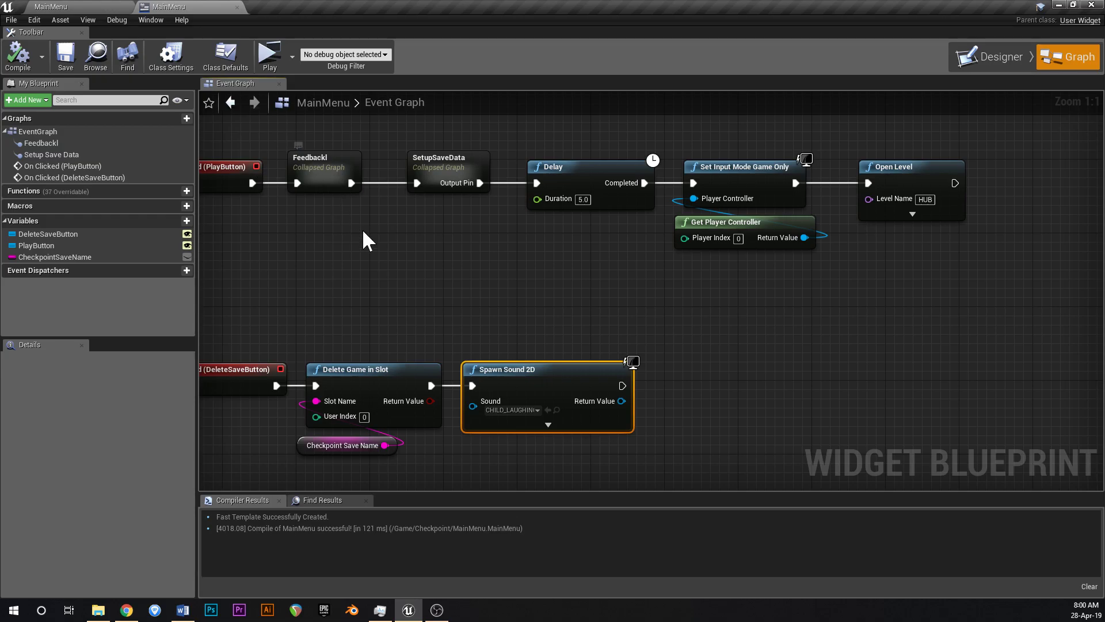
right_click_drag(433, 289, 434, 205)
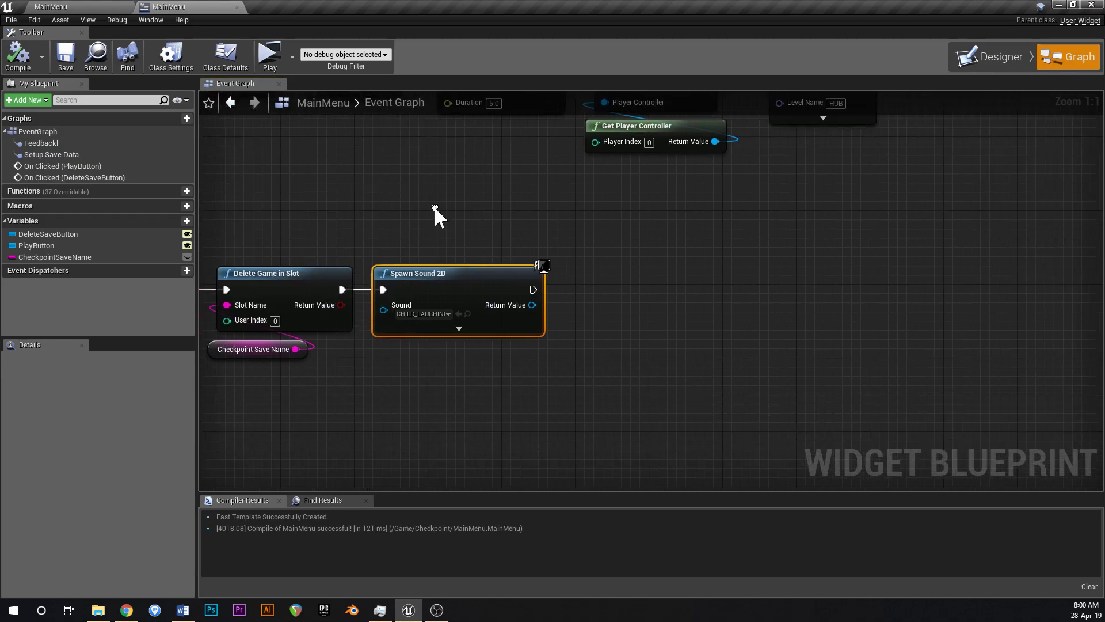
Collapse Spawn Sound 2D's advanced pins and recompile MainMenu successfully.
left_click(459, 328)
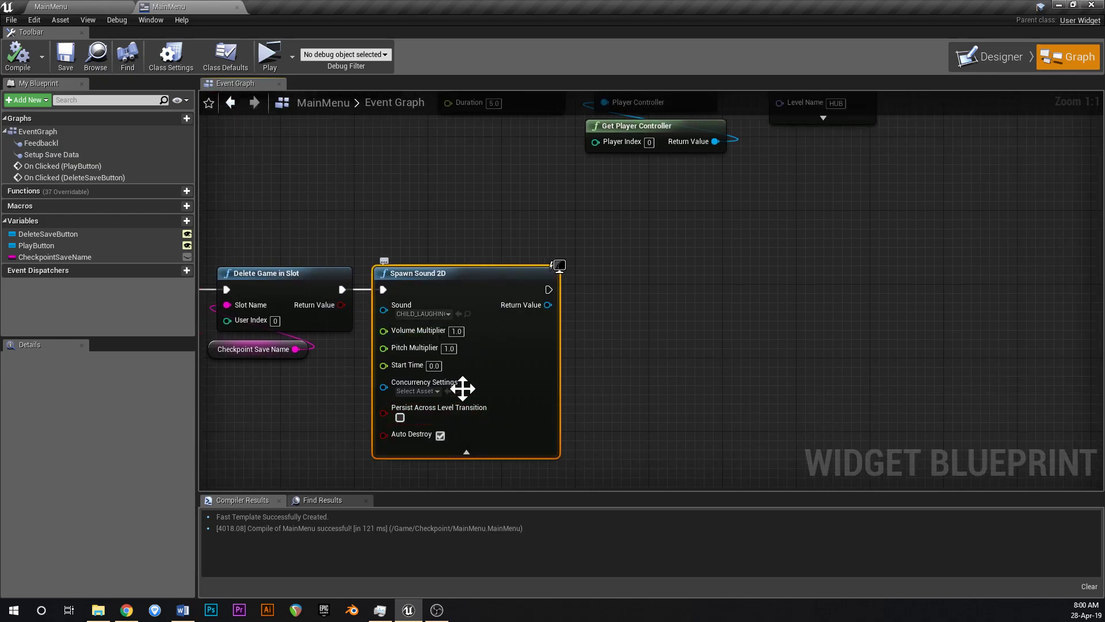
left_click(468, 452)
right_click_drag(462, 243, 457, 274)
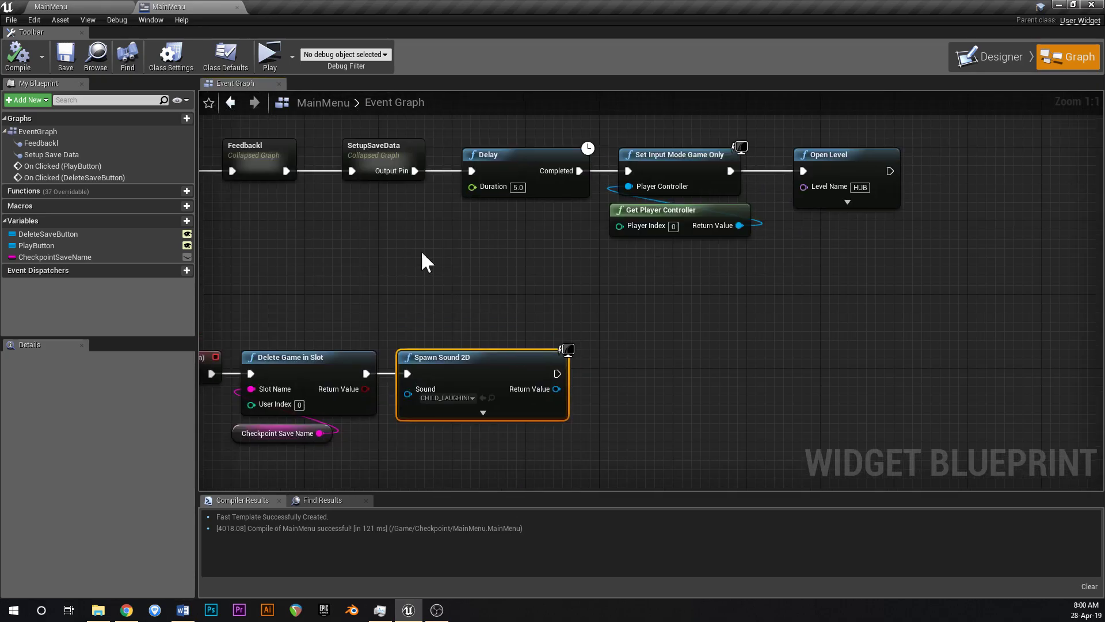
left_click(18, 55)
right_click_drag(474, 278, 547, 293)
scroll(506, 360, "down", 3)
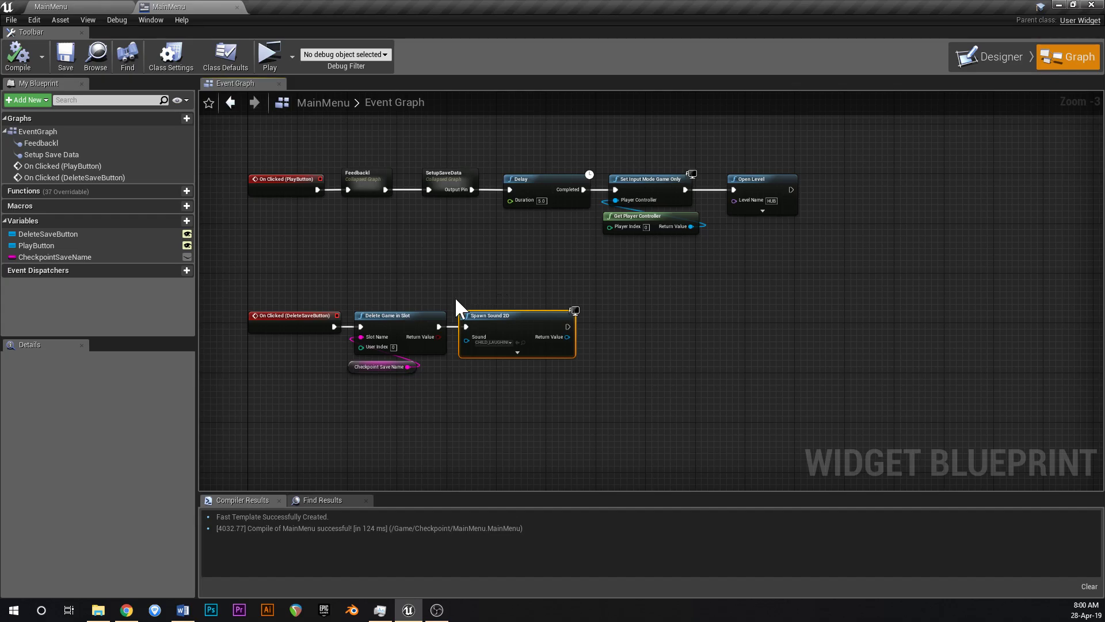
right_click_drag(455, 296, 449, 239)
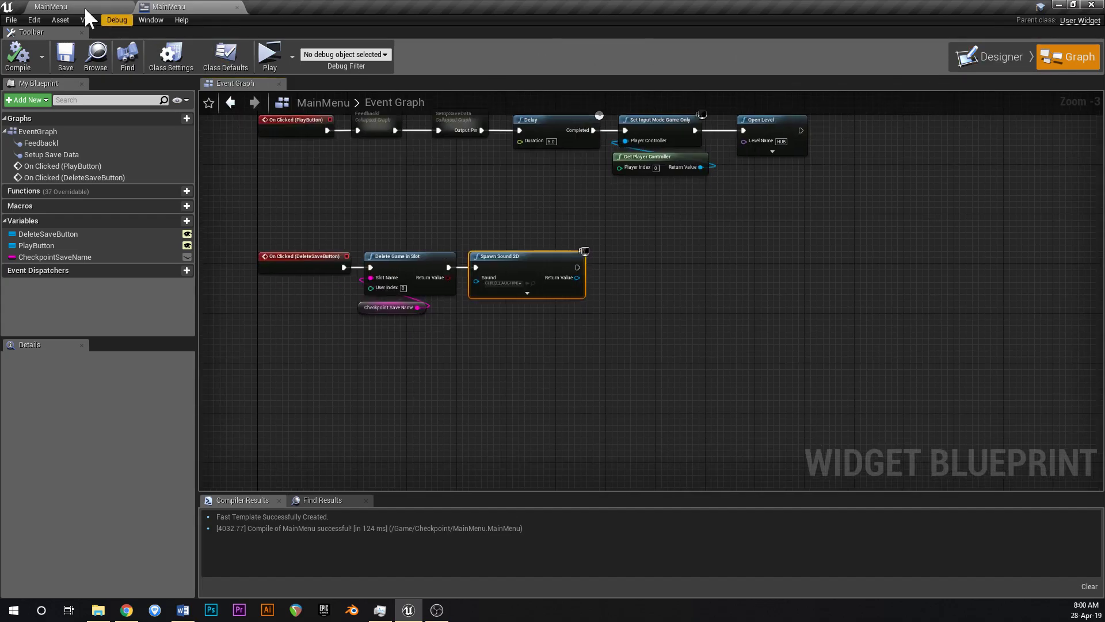
Add an Event Construct node to the menu widget's event graph.
left_click(1011, 63)
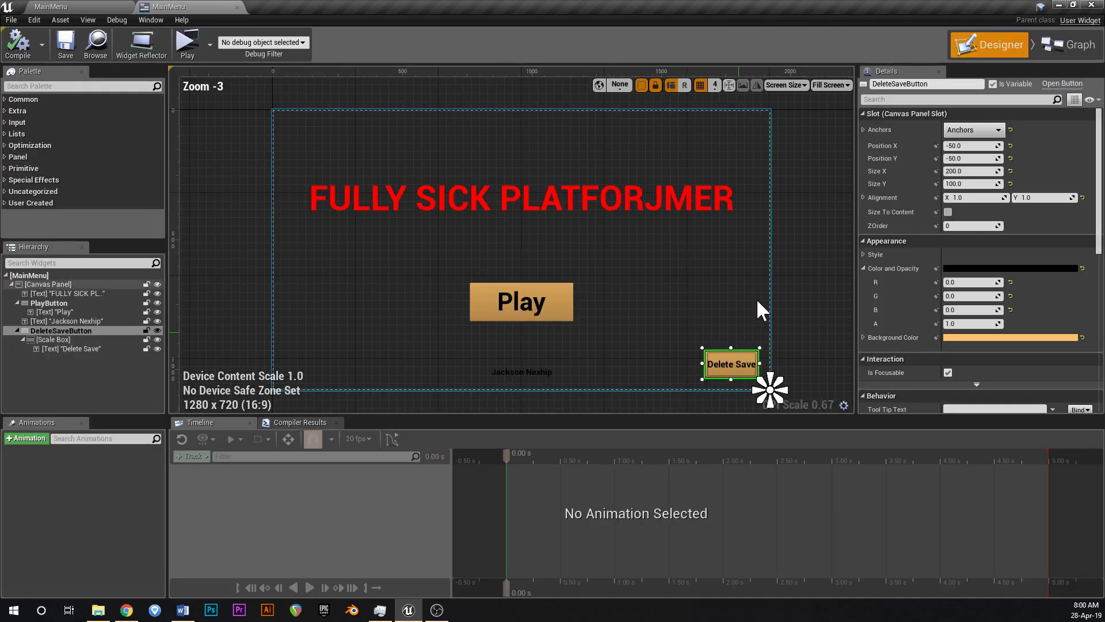
left_click(1041, 53)
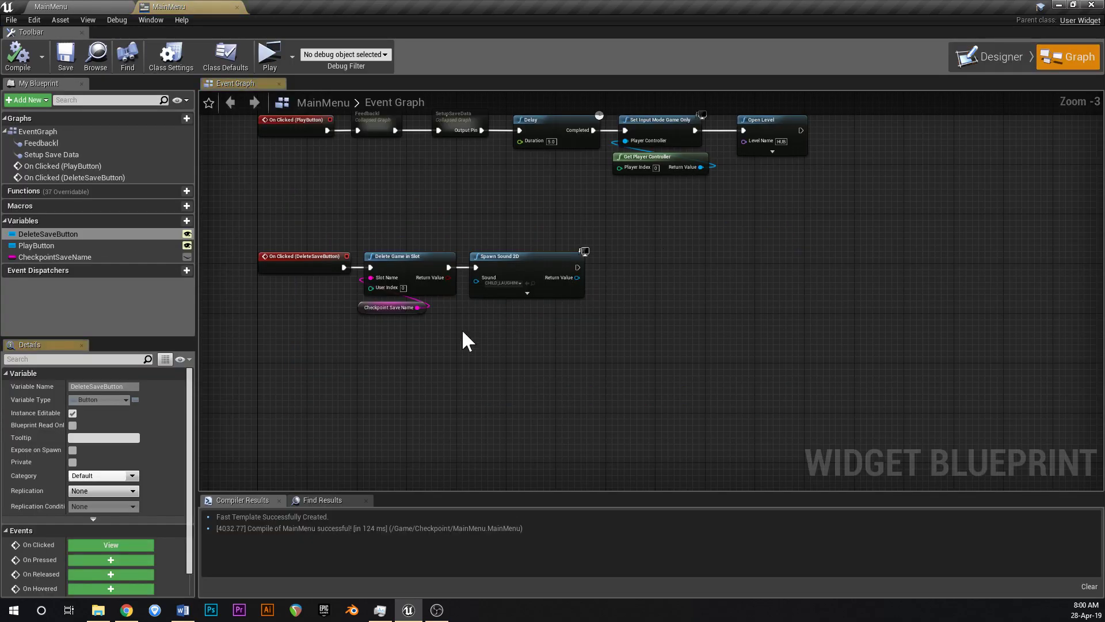
right_click(326, 368)
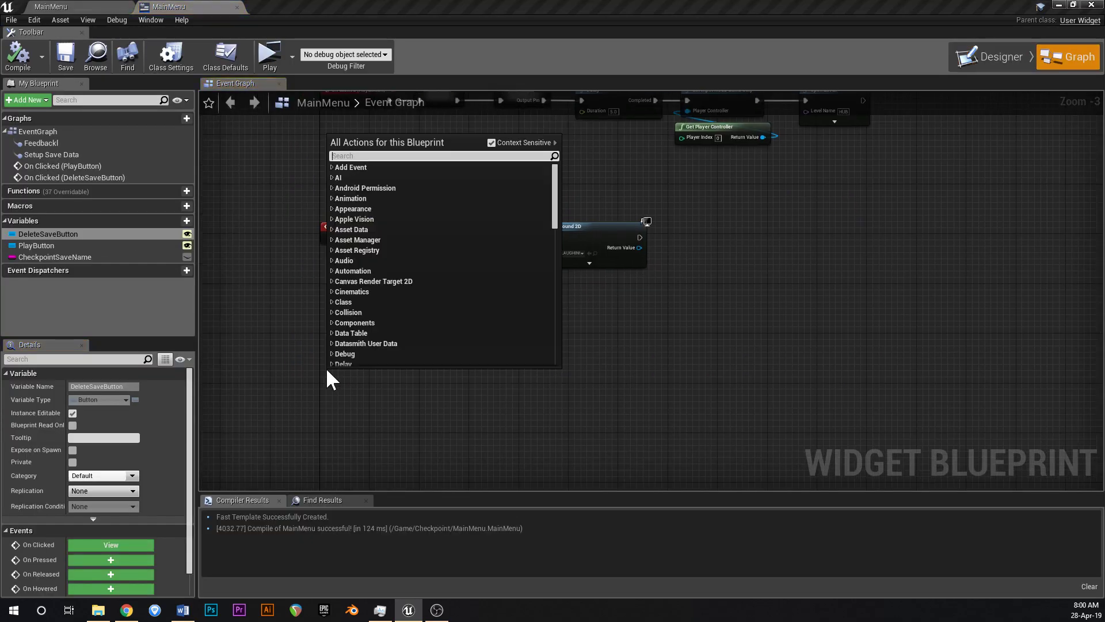
type("event const")
key("Return")
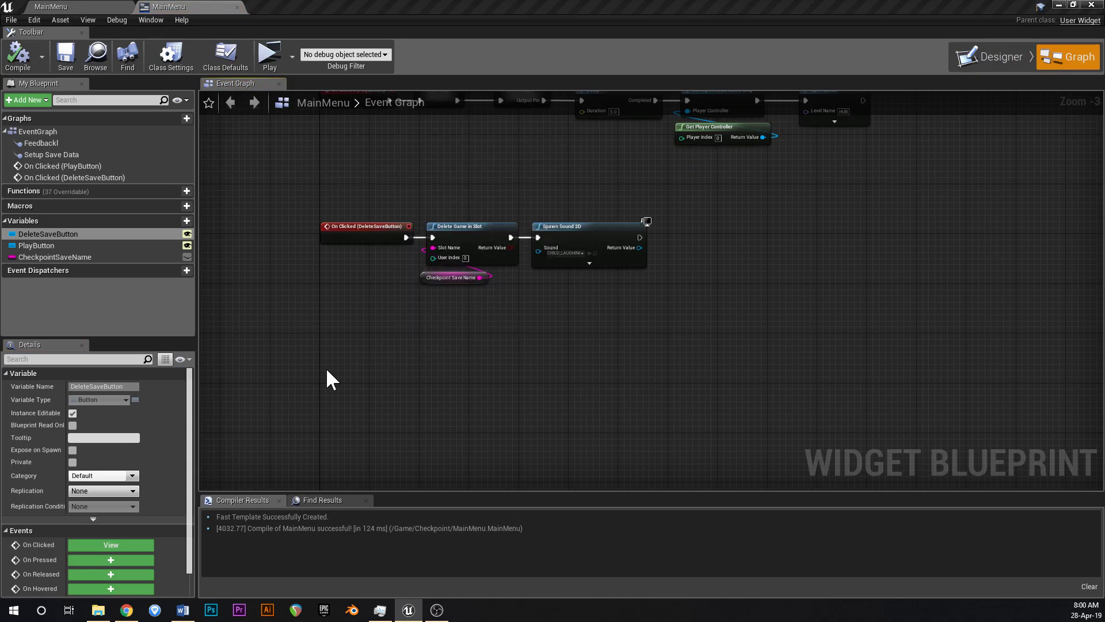
key("ctrl+z")
Copy the Does Save Game Exist and Branch nodes from the Setup Save Data collapsed graph.
scroll(326, 367, "up", 3)
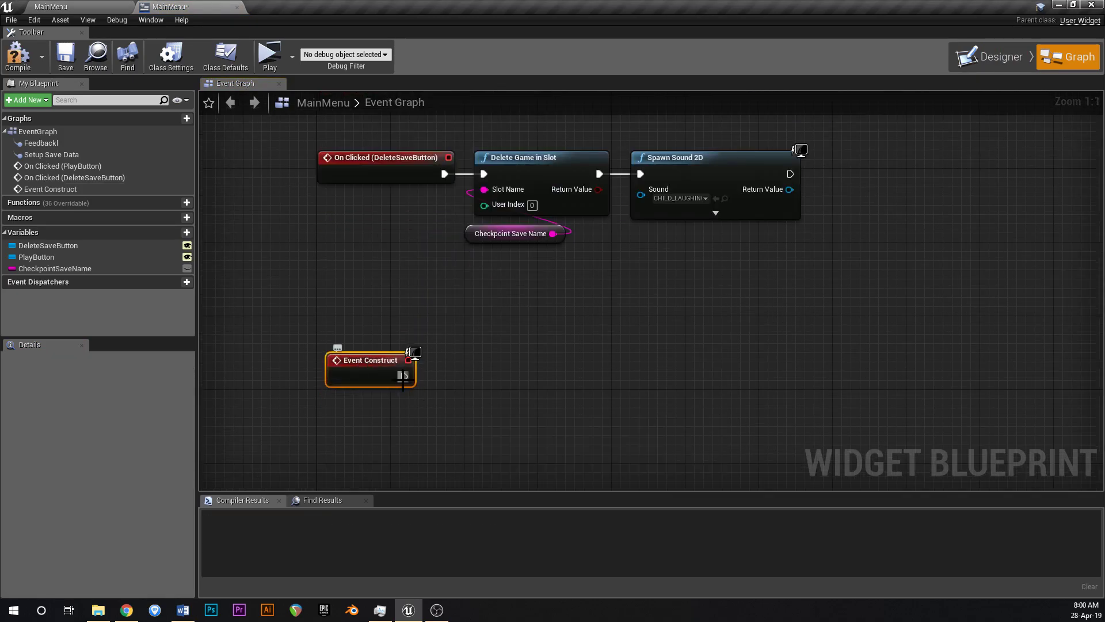
right_click_drag(526, 254, 456, 346)
scroll(456, 347, "down", 3)
right_click_drag(493, 235, 480, 319)
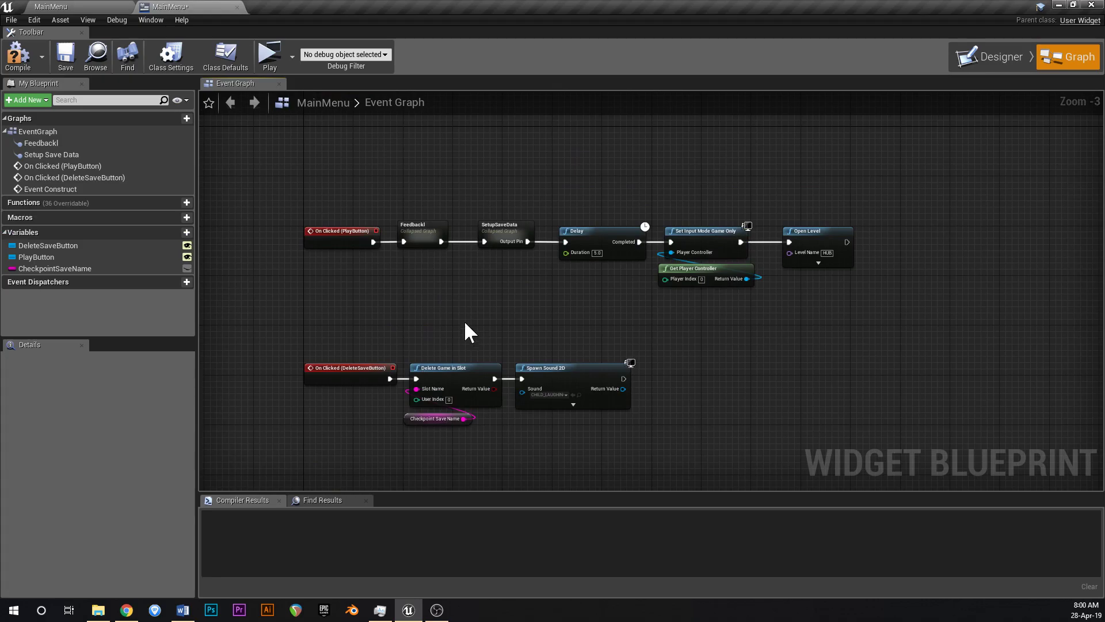
double_click(505, 232)
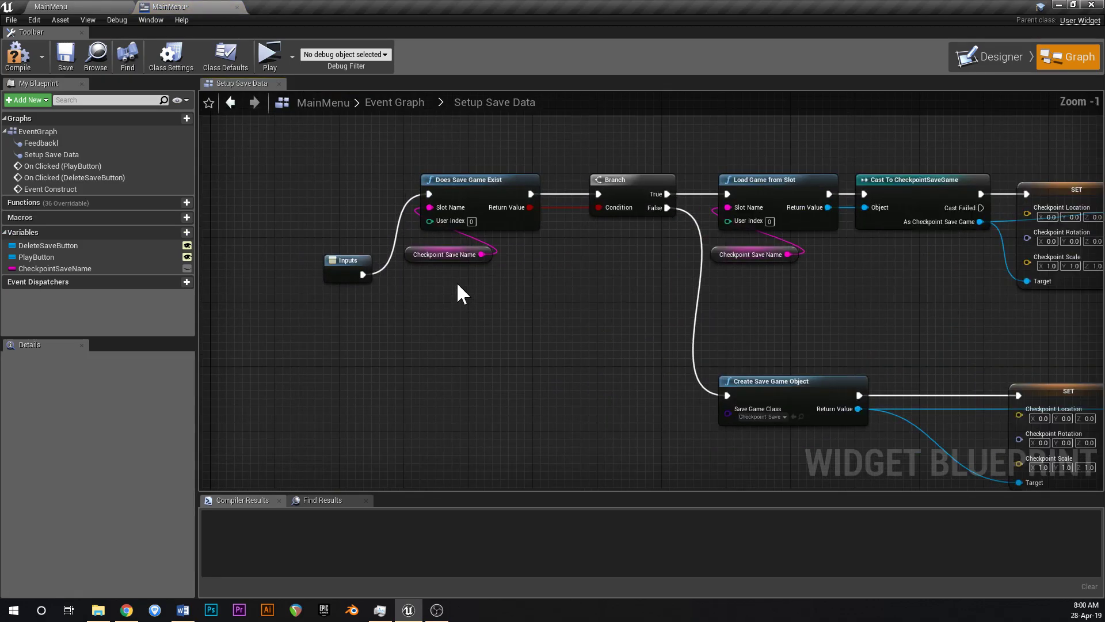
left_click_drag(423, 283, 652, 157)
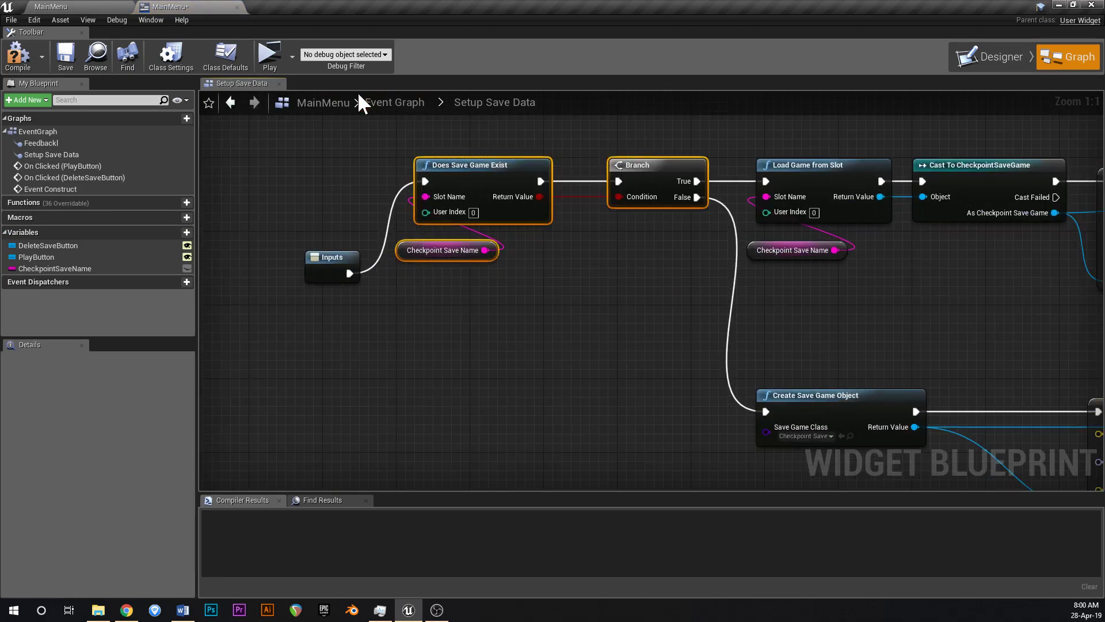
left_click(383, 103)
Paste the copied nodes beside Event Construct and wire Event Construct into Does Save Game Exist.
right_click_drag(501, 403, 543, 197)
key("ctrl+v")
left_click_drag(410, 382, 384, 392)
left_click_drag(488, 372, 524, 379)
right_click_drag(640, 336, 537, 333)
left_click(537, 334)
left_click_drag(587, 378, 553, 375)
left_click(574, 360)
right_click_drag(479, 329, 518, 297)
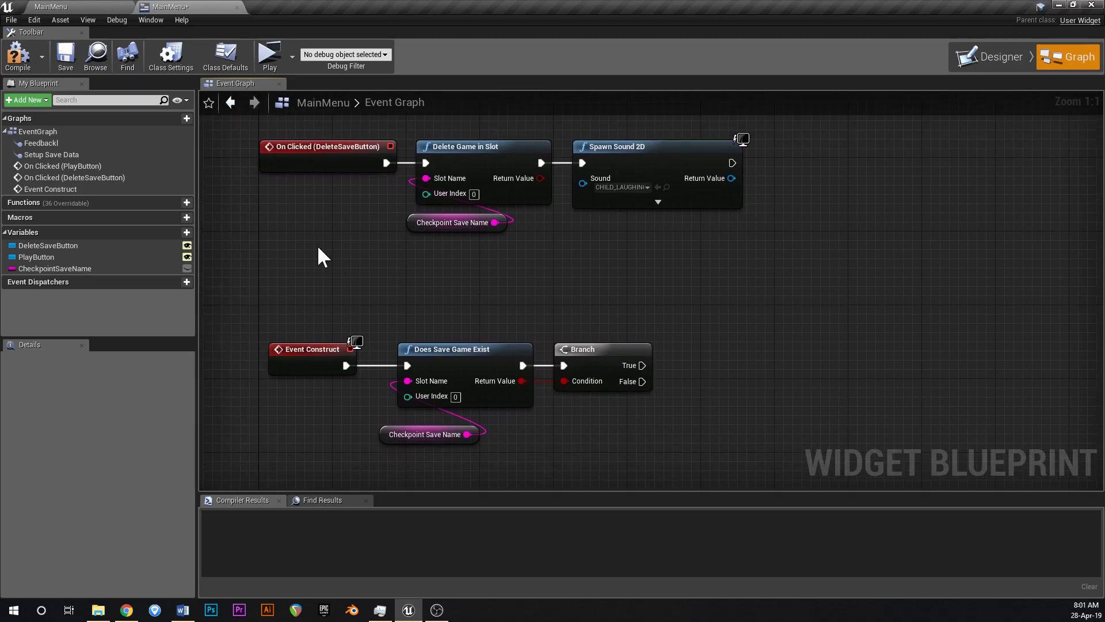
Run Remove from Parent on a DeleteSaveButton reference from the Branch's False output.
left_click(41, 246)
left_click_drag(57, 246, 576, 429, "ctrl")
left_click_drag(656, 434, 742, 394)
type("remove from")
key("Return")
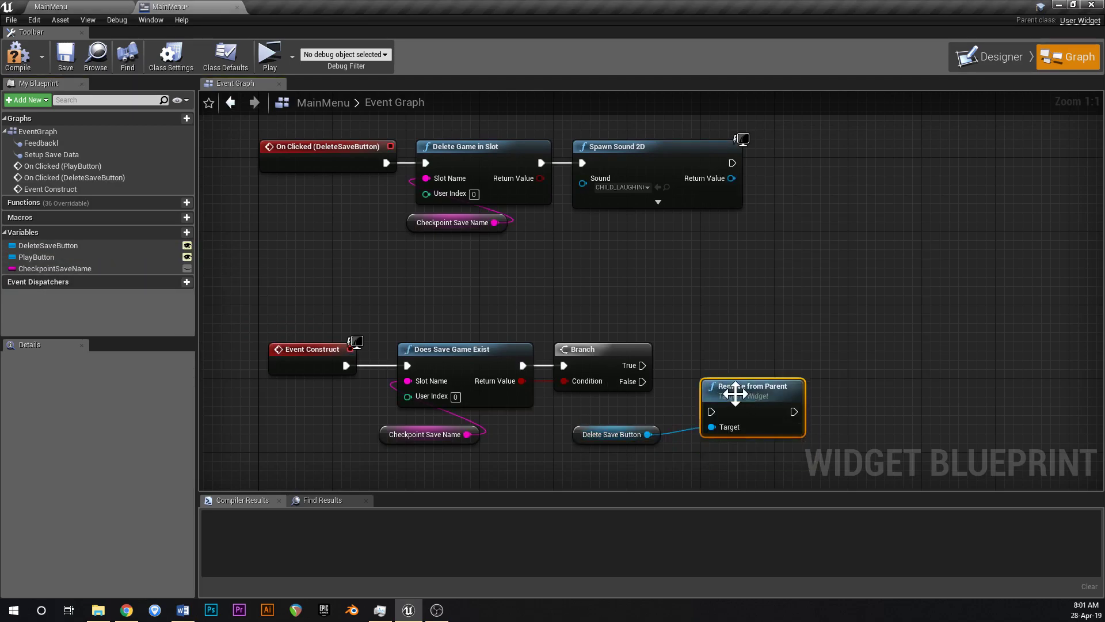
left_click_drag(642, 382, 734, 389)
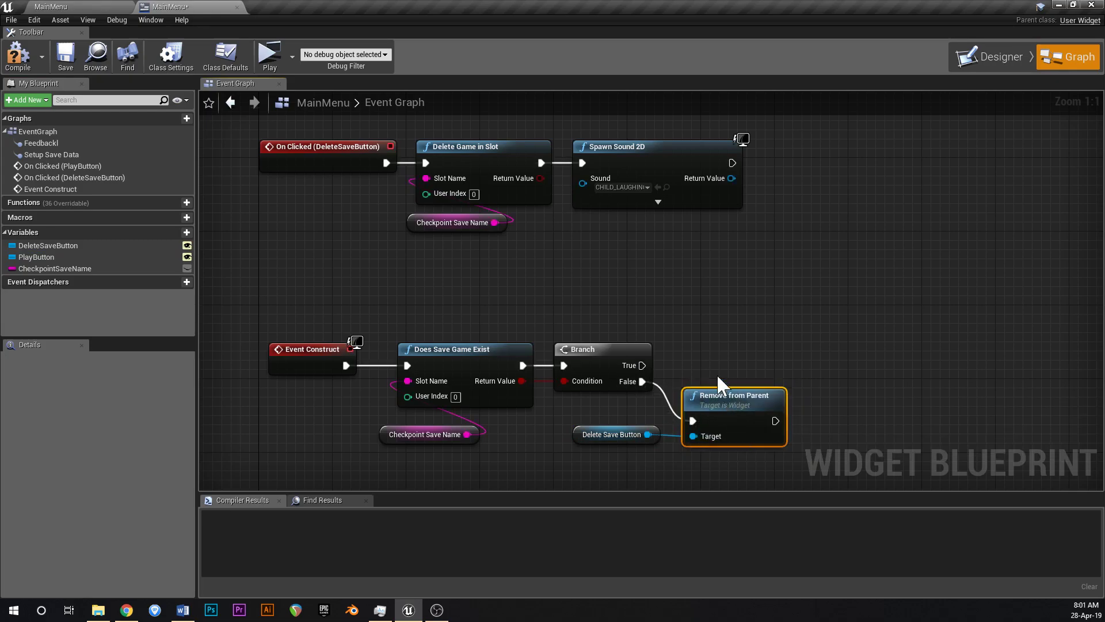
scroll(727, 389, "down", 2)
right_click_drag(324, 276, 292, 288)
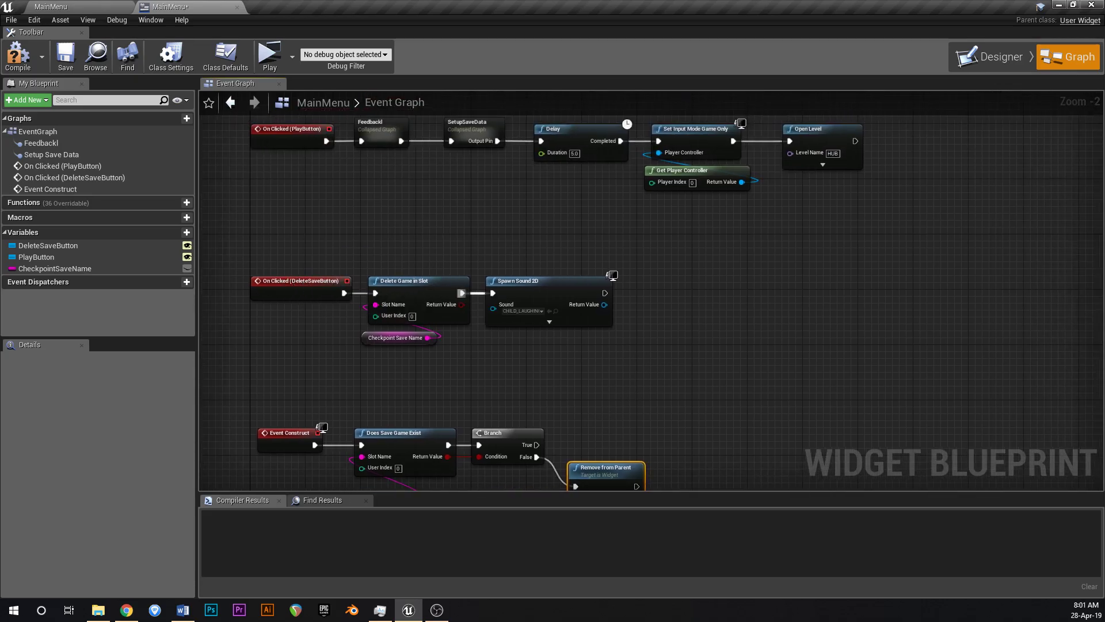
scroll(501, 296, "up", 2)
Chain an Open Level node with Level Name MainMenu after Spawn Sound 2D.
left_click_drag(541, 290, 638, 293)
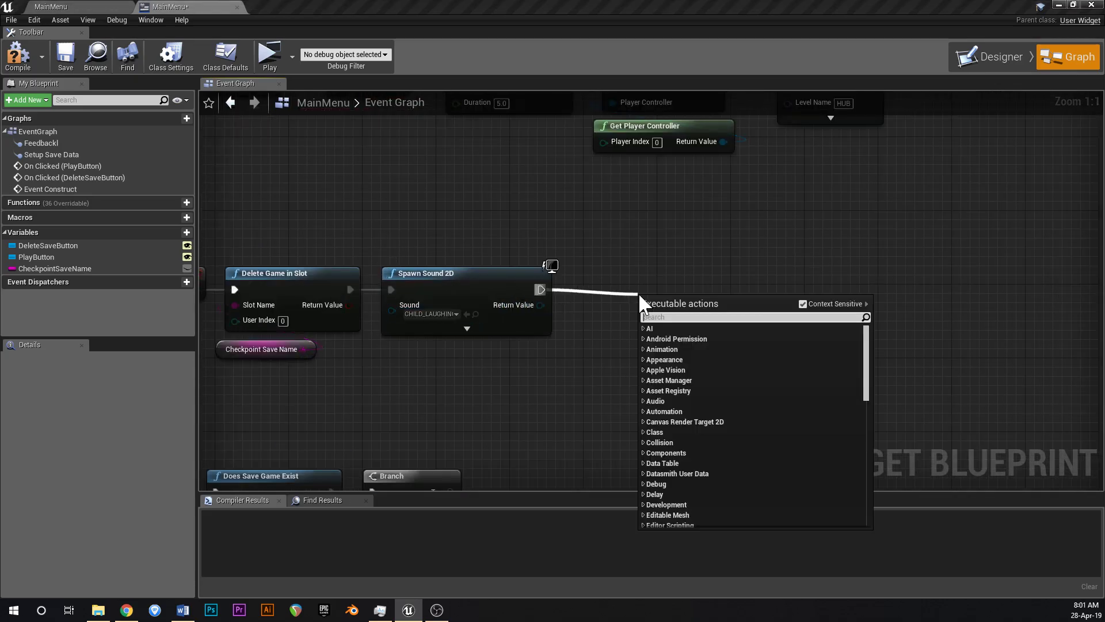
type("open level")
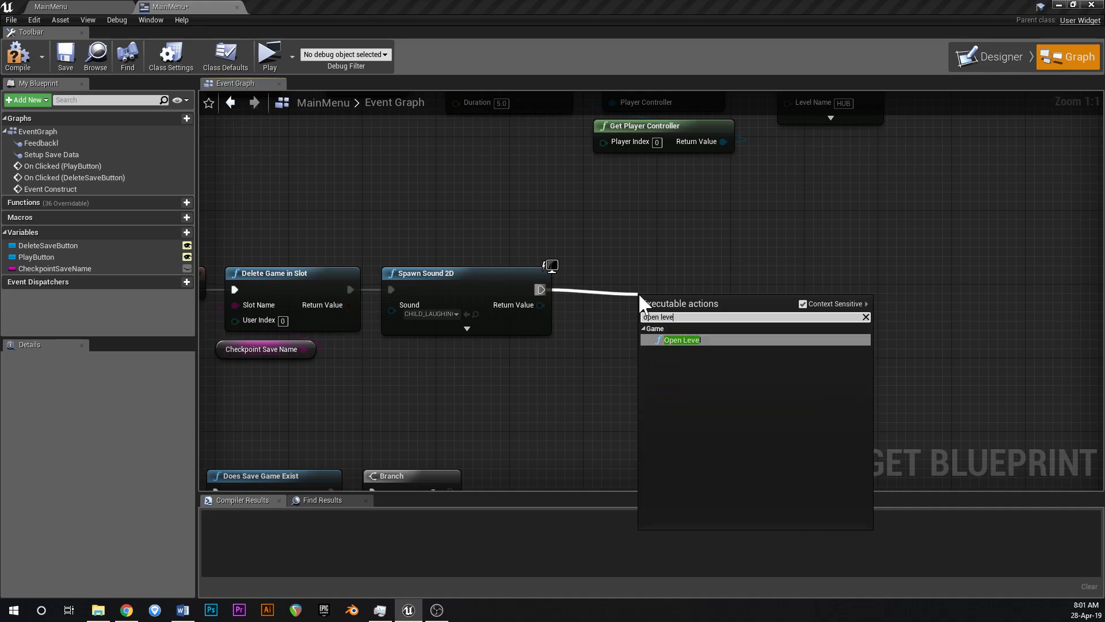
key("Return")
left_click_drag(641, 297, 603, 269)
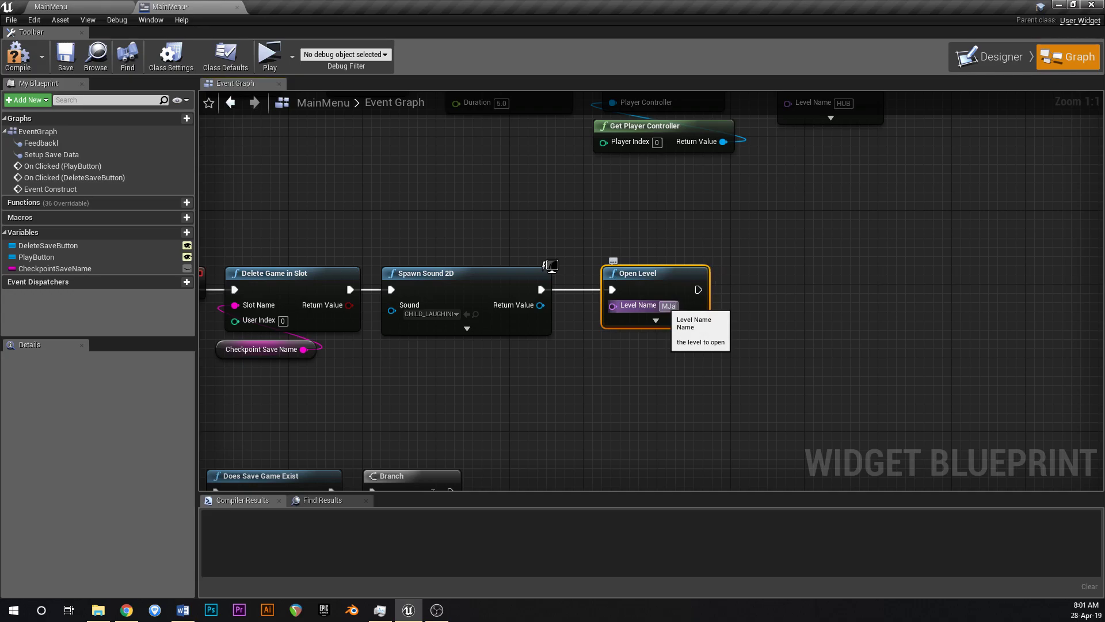
key("BackSpace")
key("BackSpace")
key("BackSpace")
key("BackSpace")
key("BackSpace")
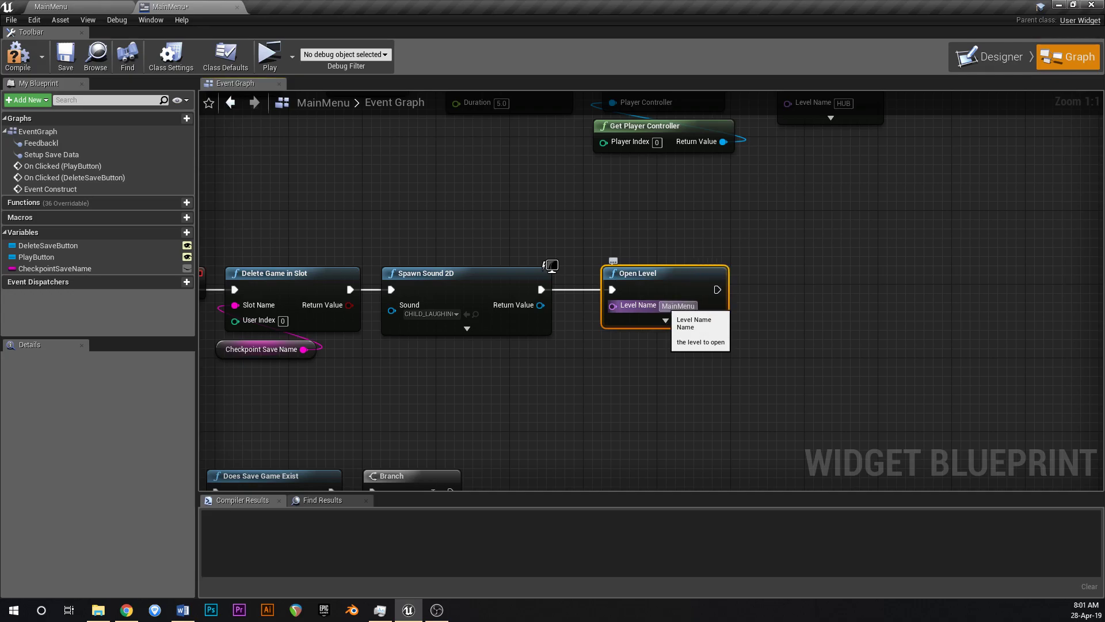
right_click_drag(354, 233, 373, 243)
Compile and save the MainMenu blueprint, then return to the MainMenu level editor.
left_click(20, 57)
left_click(72, 51)
left_click(87, 7)
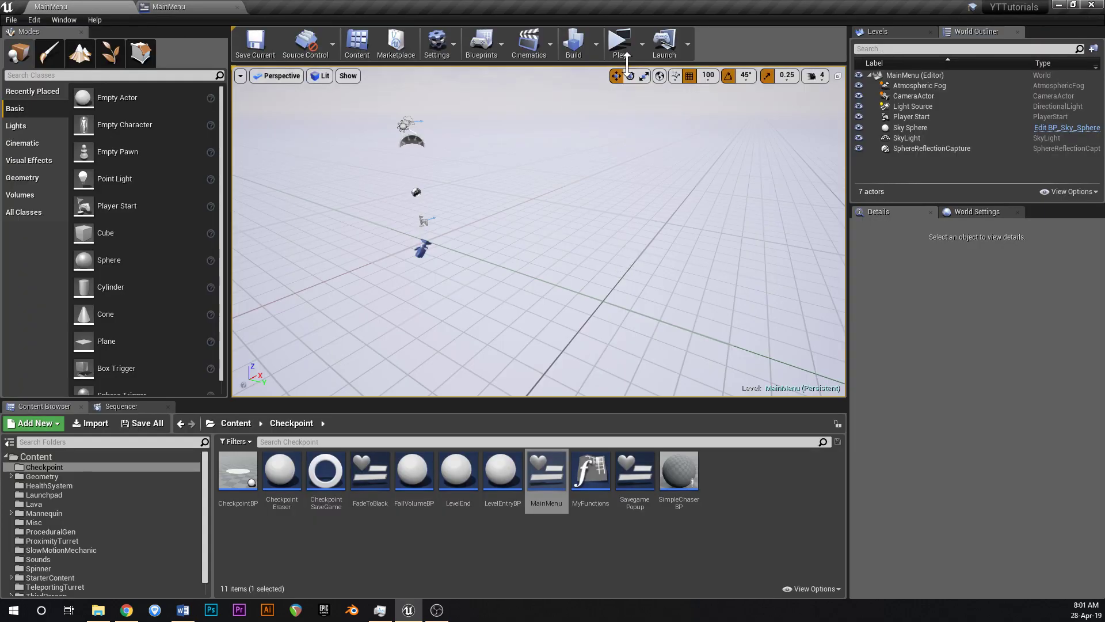
Preview the game, use Delete Save, then Play and walk into the HUB portal before exiting.
left_click(619, 43)
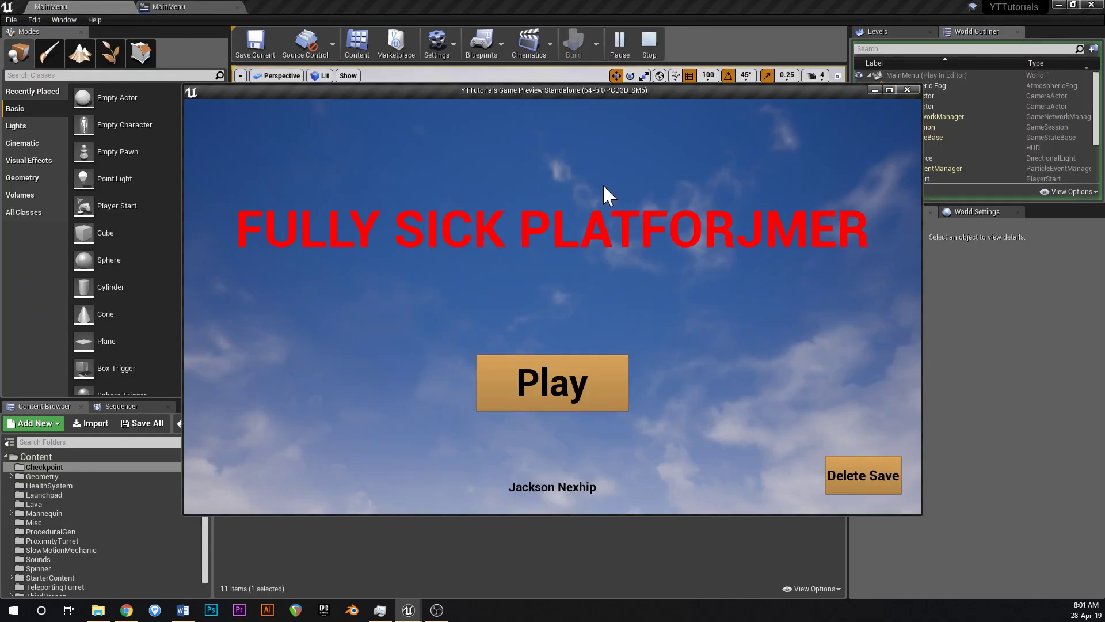
left_click(853, 475)
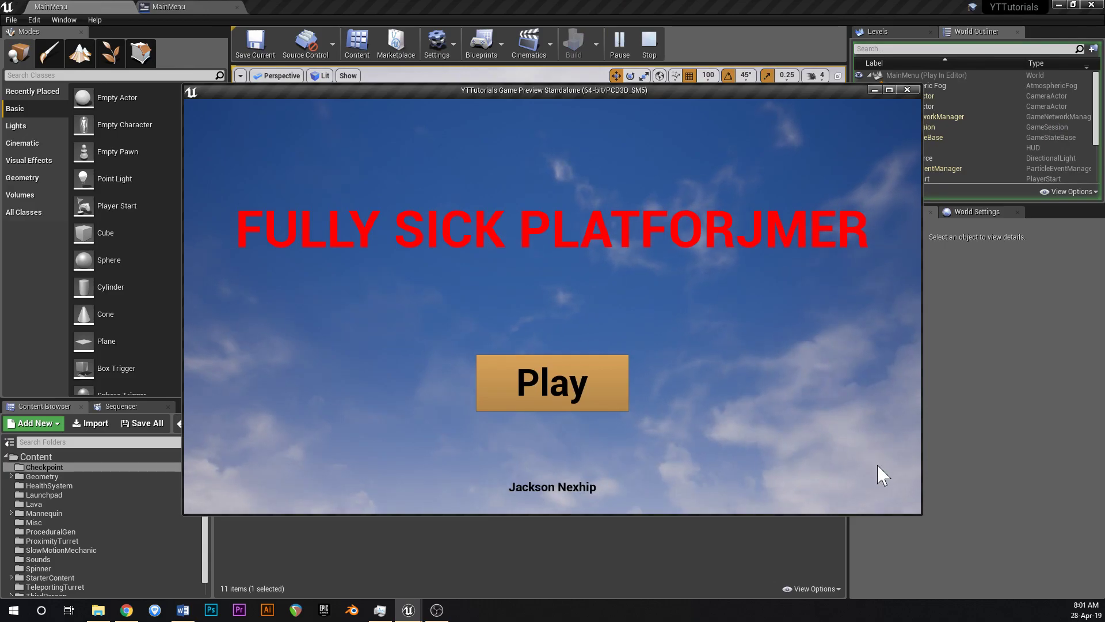
left_click(575, 385)
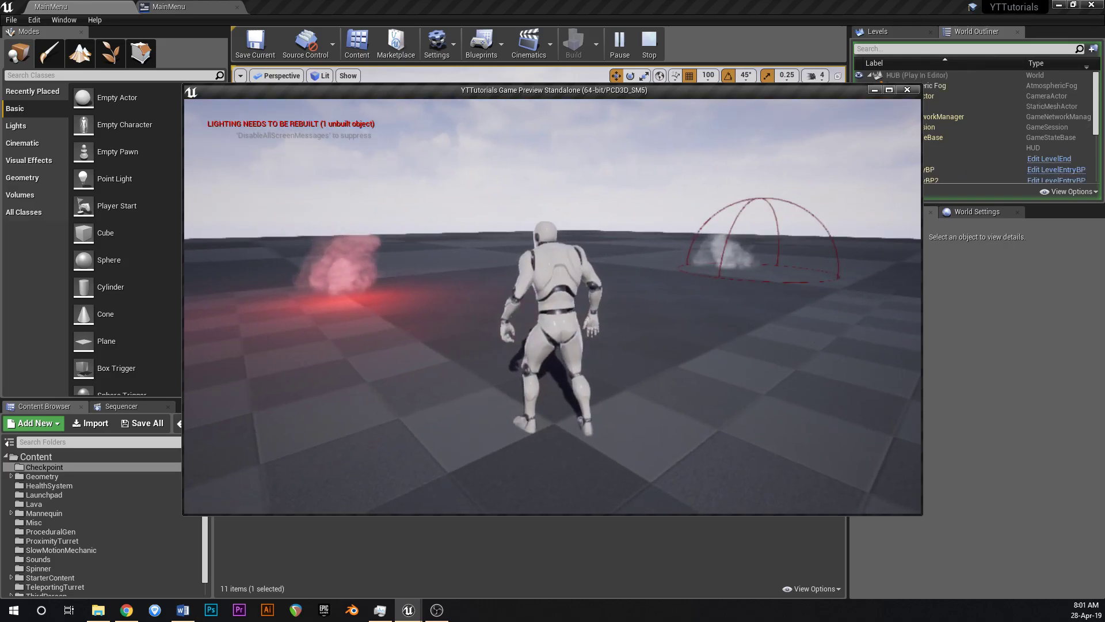
key("w")
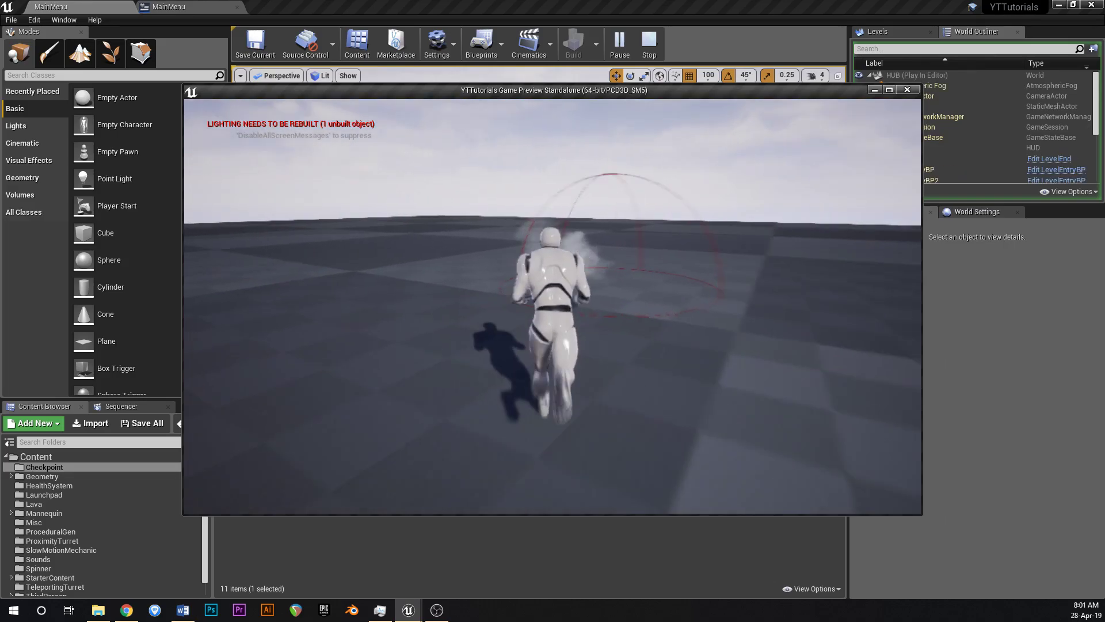
key("d")
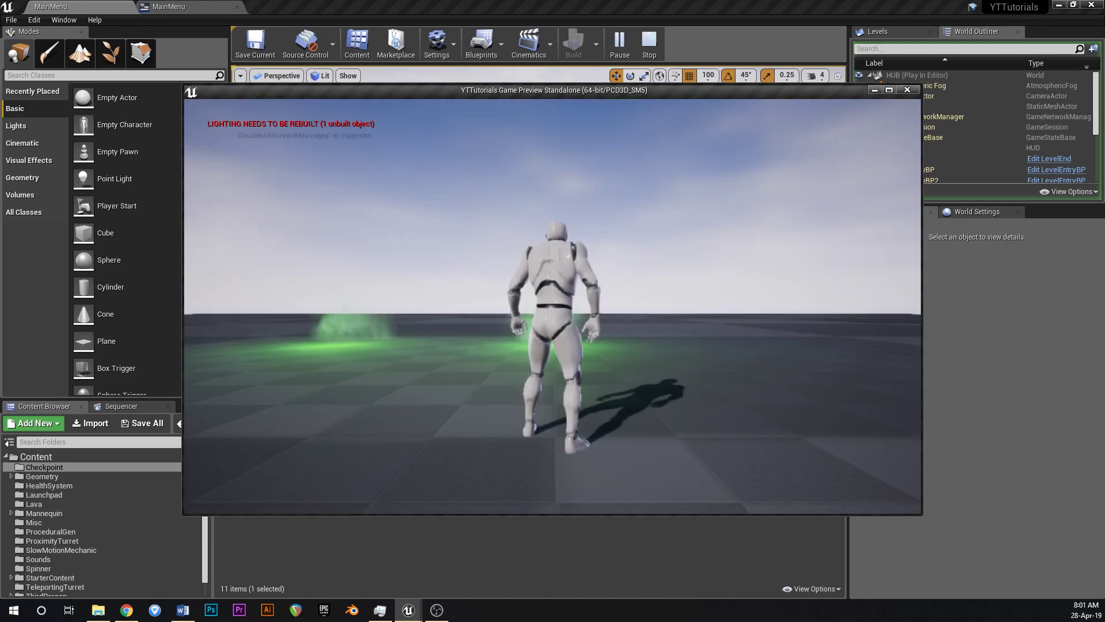
key("w")
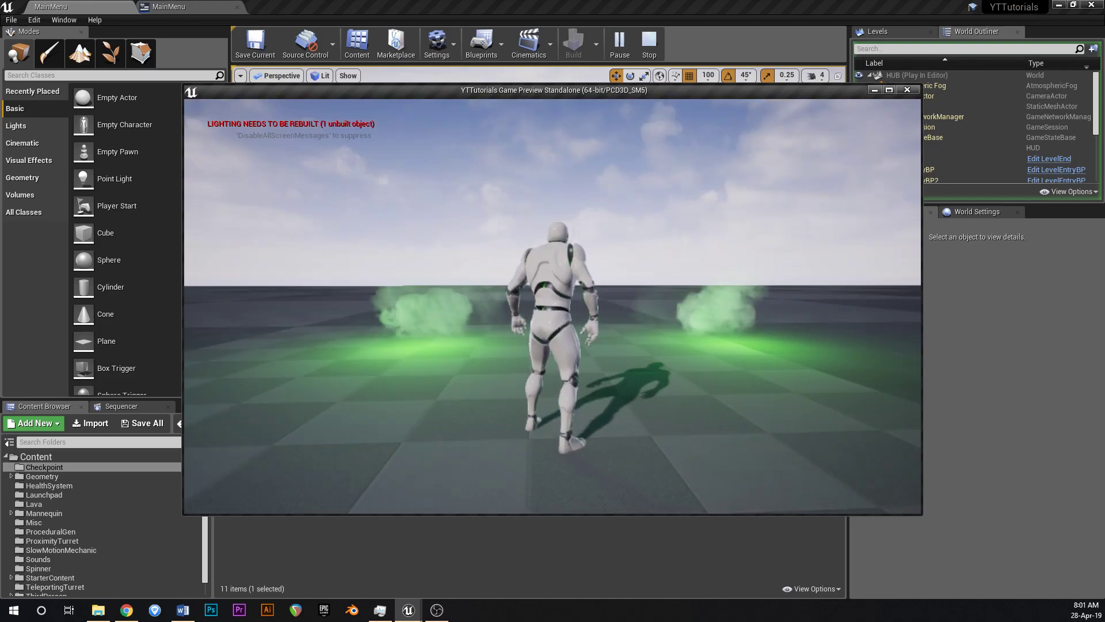
key("Escape")
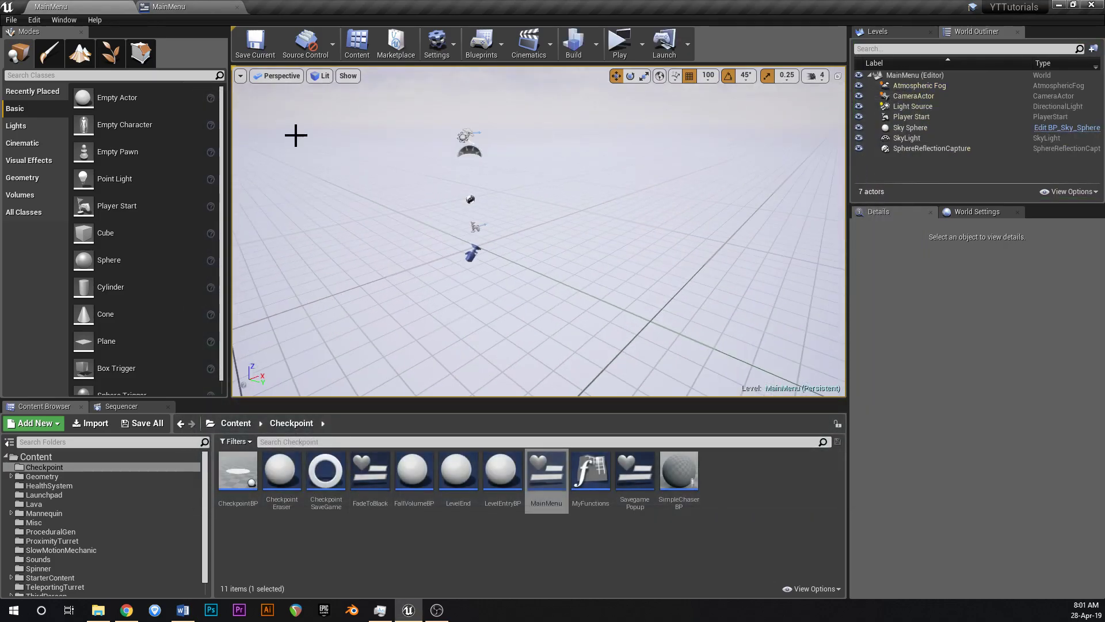
Review both event chains in the MainMenu widget blueprint, then close it.
left_click(207, 7)
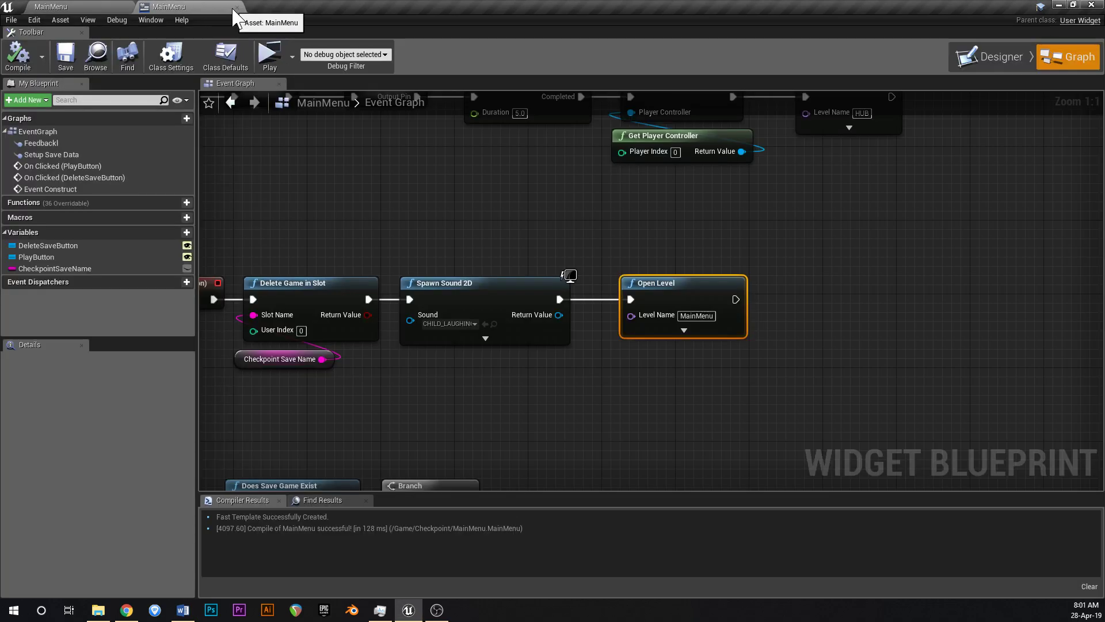
scroll(406, 266, "down", 3)
right_click_drag(407, 266, 494, 322)
scroll(494, 322, "down", 5)
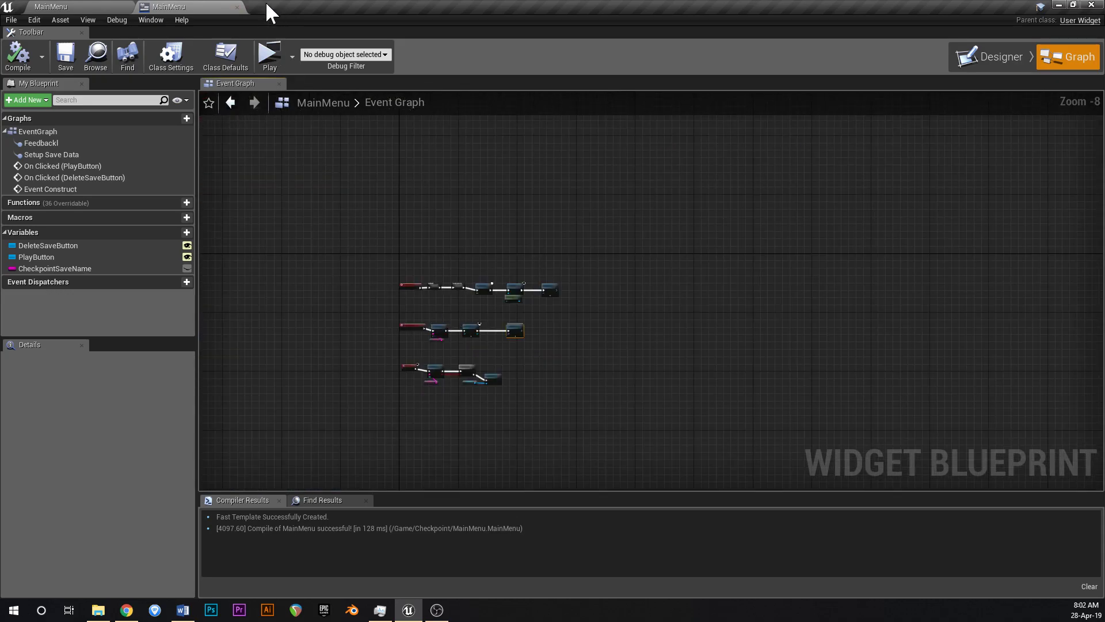
left_click(237, 8)
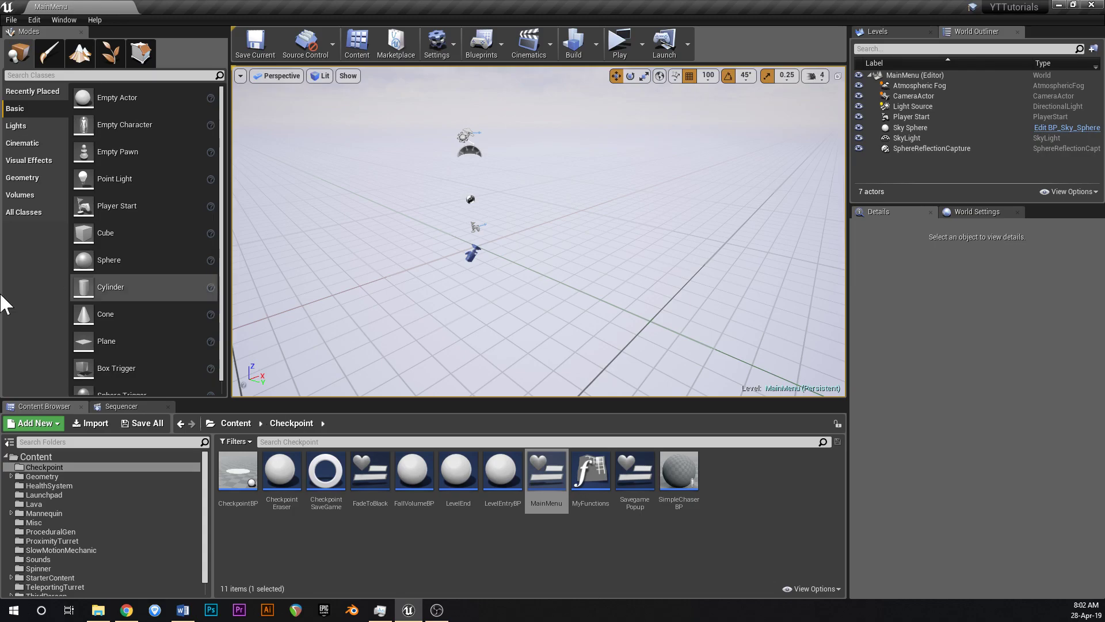
Load the HUB map through File > Open Level.
left_click(10, 21)
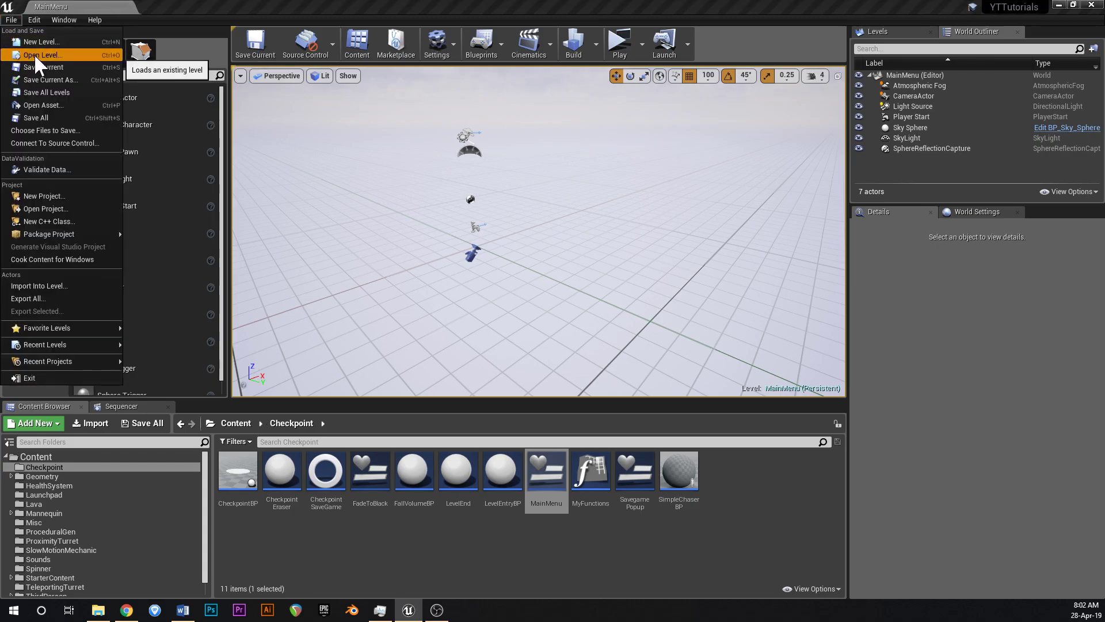
left_click(33, 54)
double_click(206, 60)
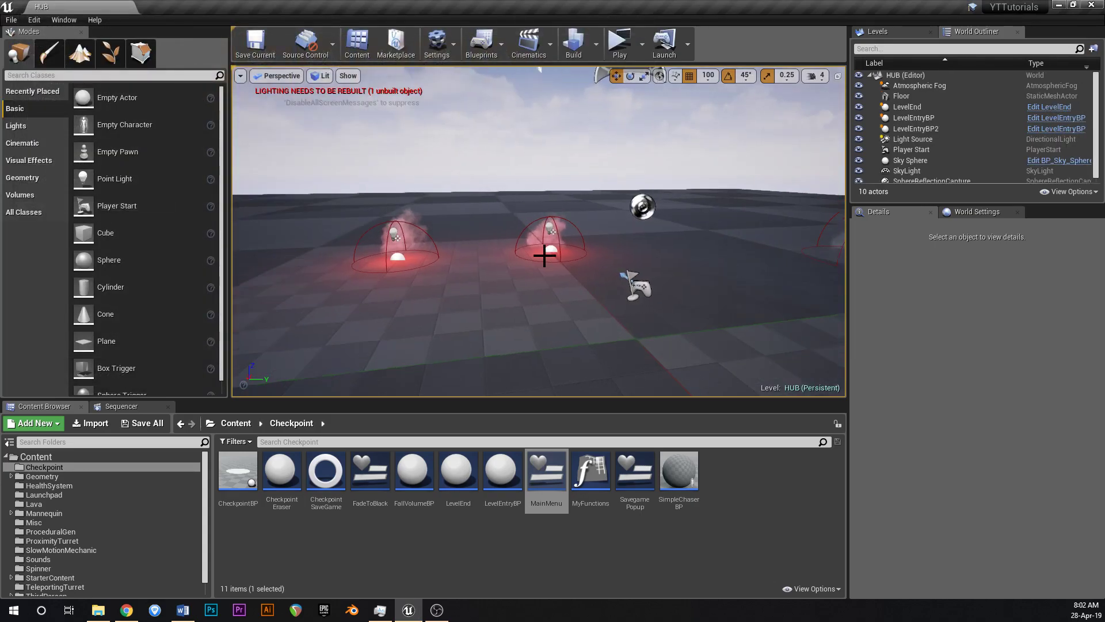
Open the LevelEntryBP portal blueprint in its Viewport view.
left_click(552, 247)
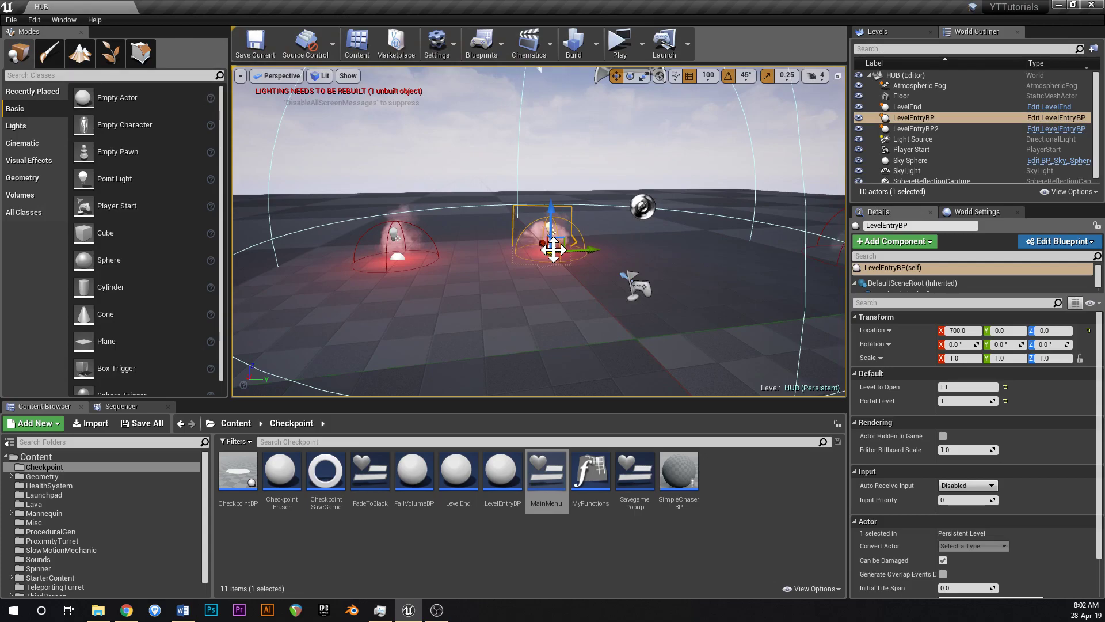
left_click(540, 564)
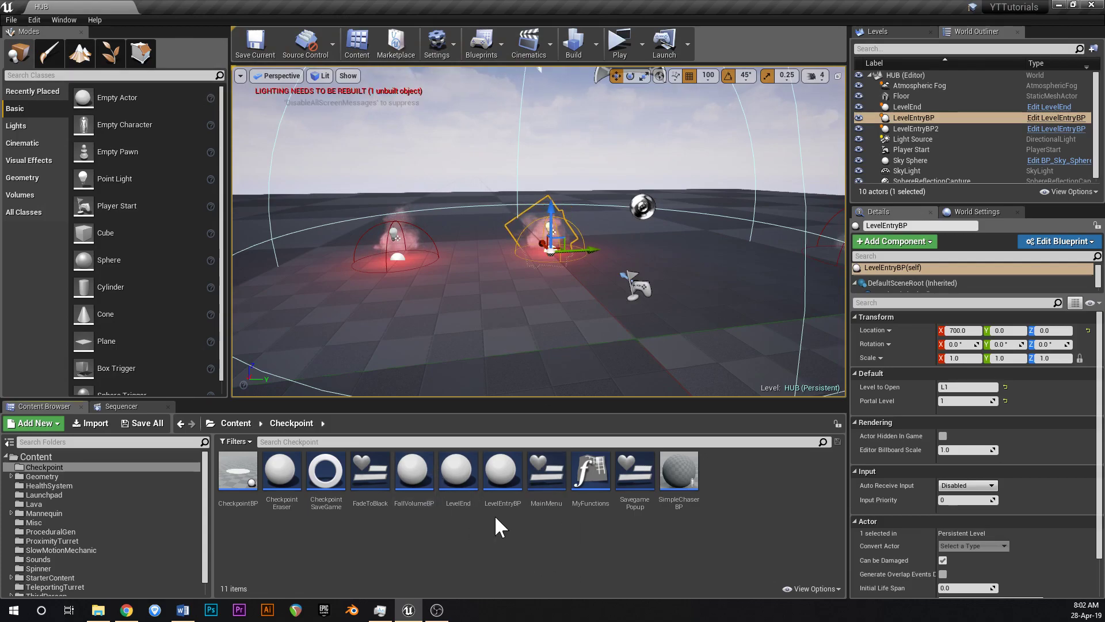
double_click(512, 486)
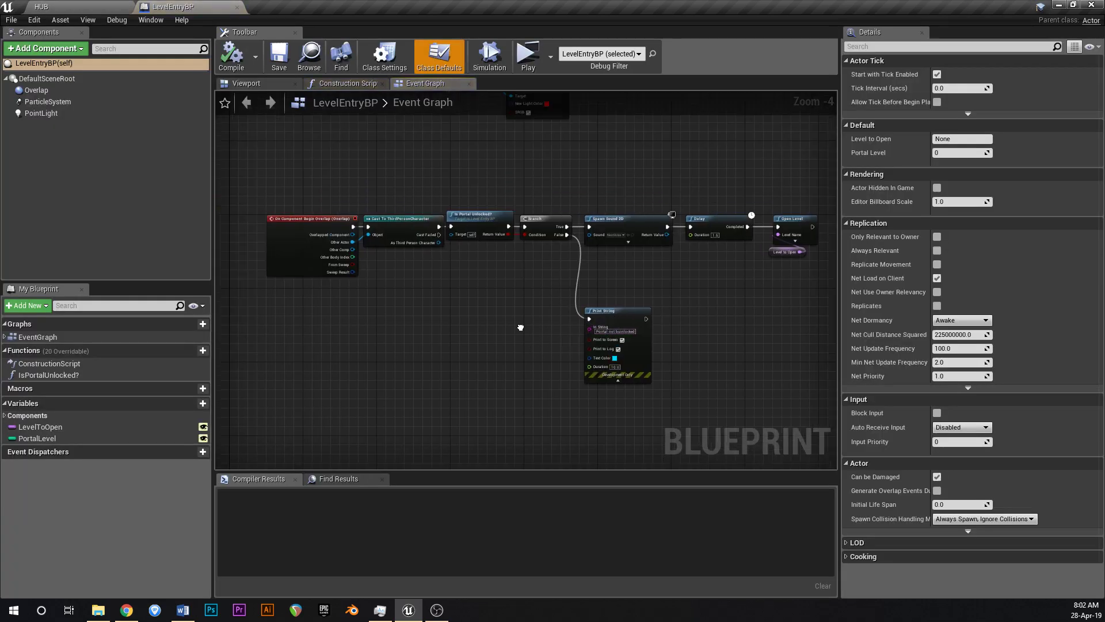
right_click_drag(520, 327, 551, 329)
left_click(256, 86)
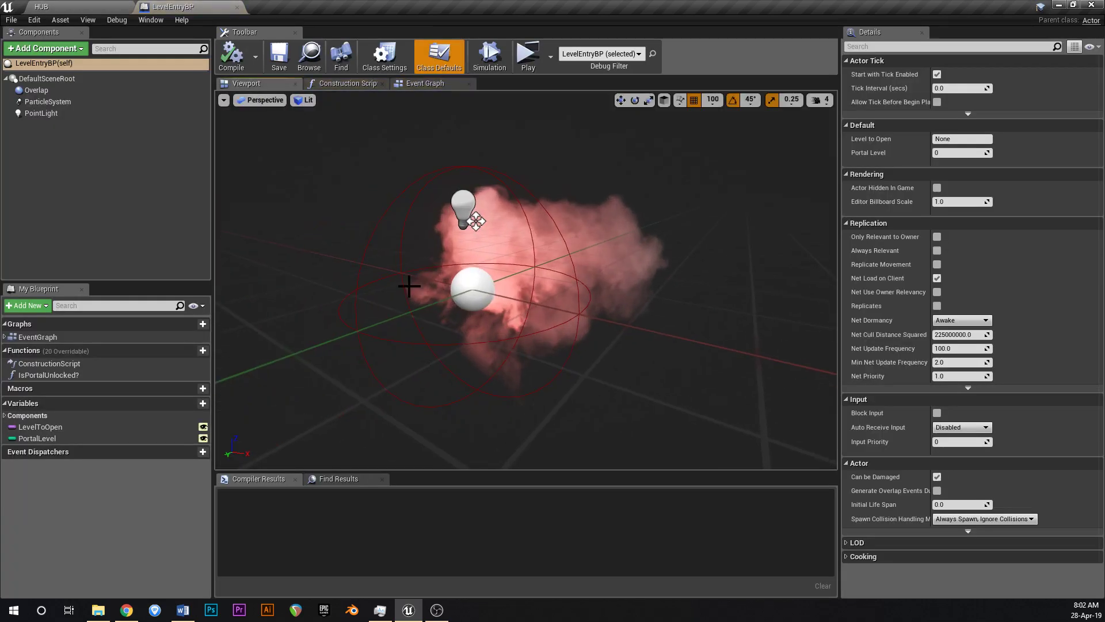
scroll(382, 306, "down", 3)
Add a Widget component named Widget, compile and save, and return to the HUB level.
left_click(62, 49)
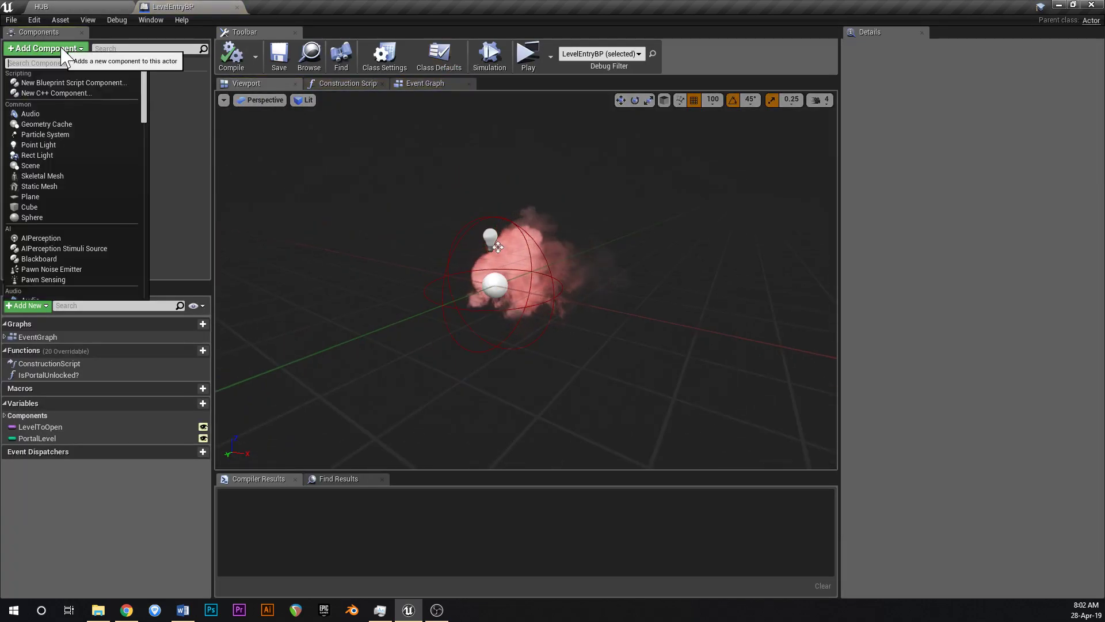
type("widget")
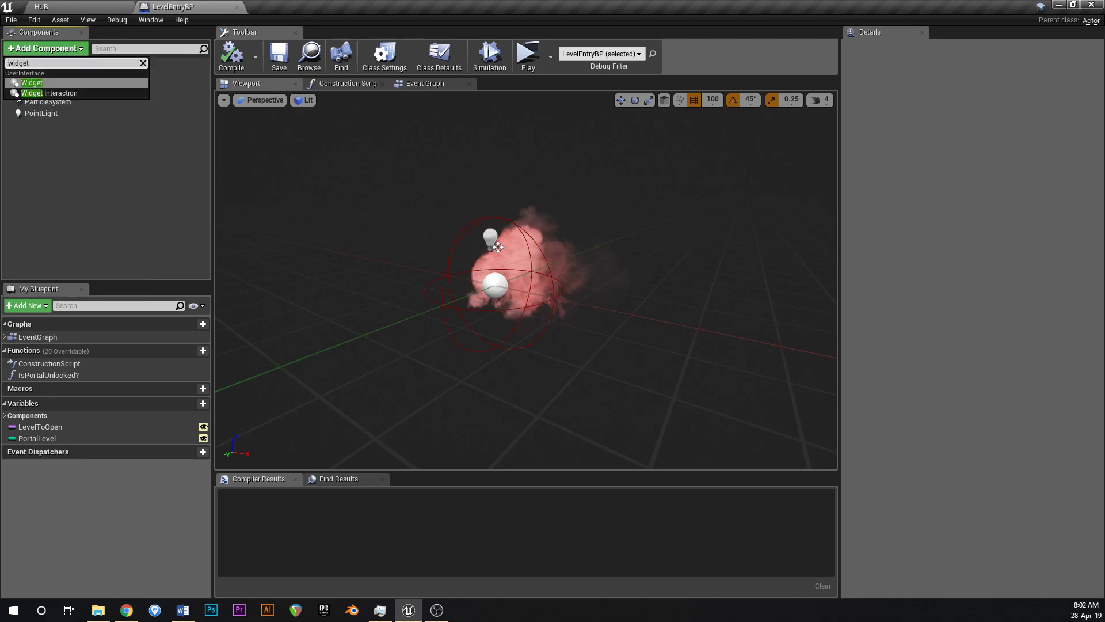
left_click(34, 82)
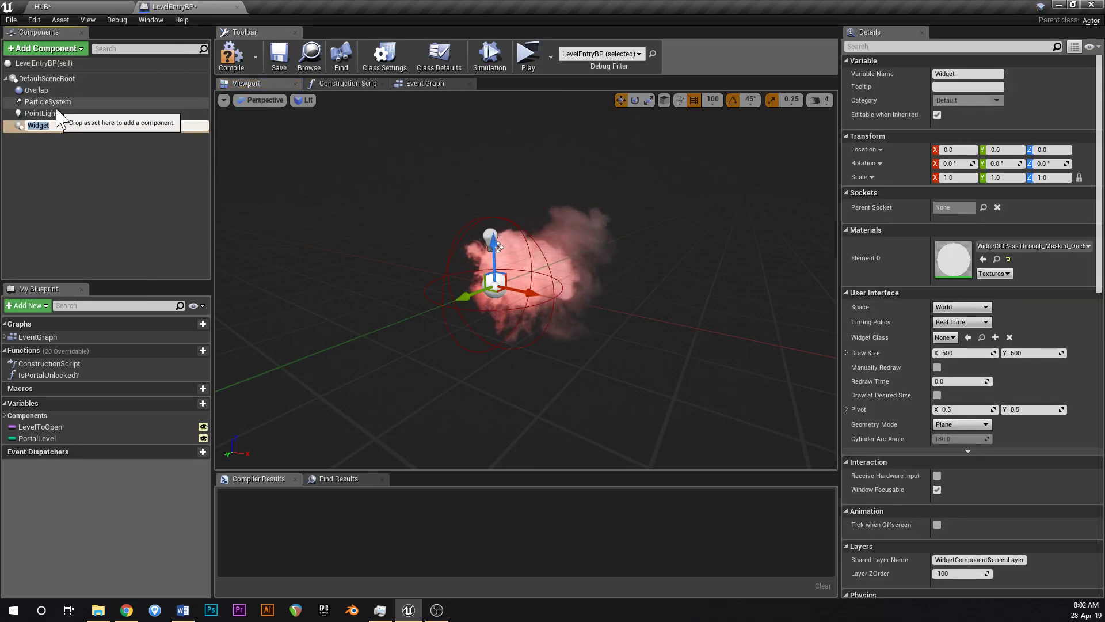
key("Return")
left_click(275, 57)
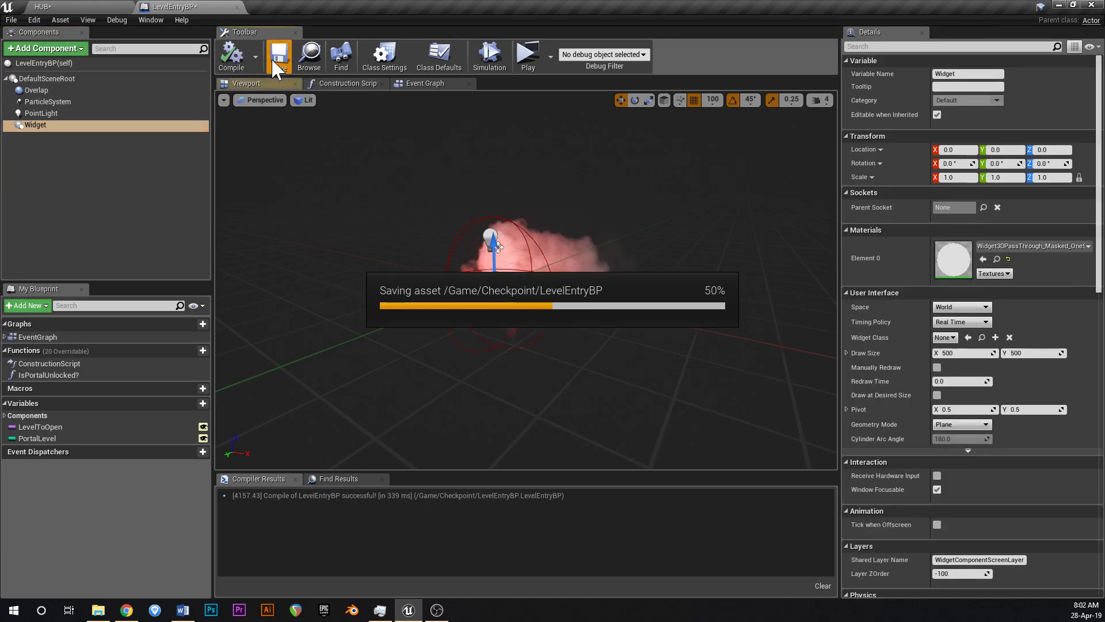
left_click(52, 7)
left_click(609, 548)
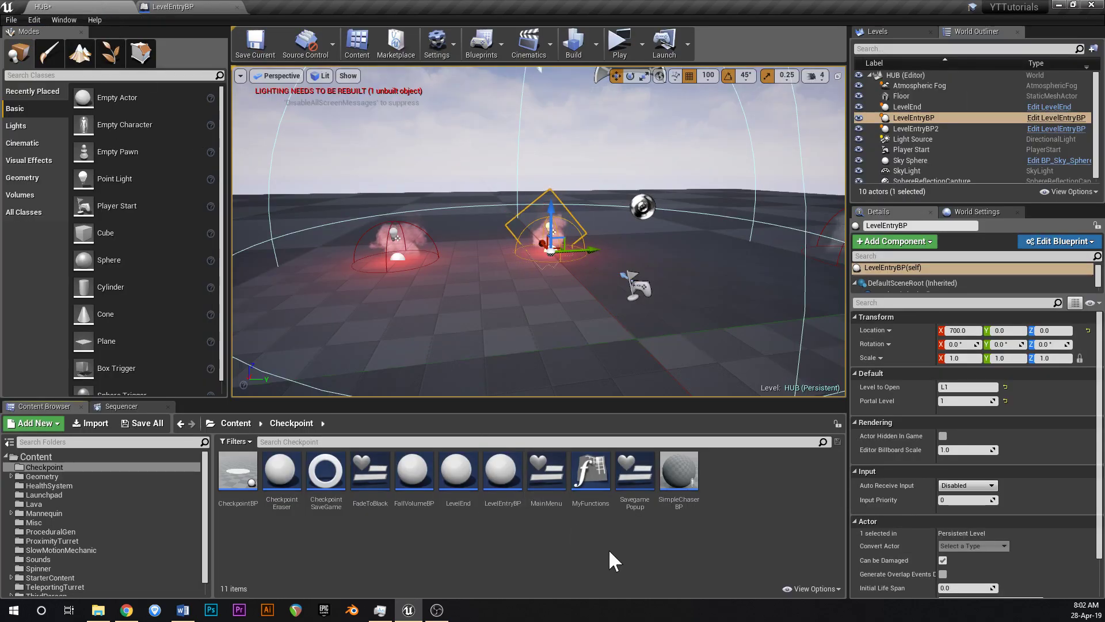
Create a Widget Blueprint named LevelName in the Checkpoint folder and open it.
right_click(741, 492)
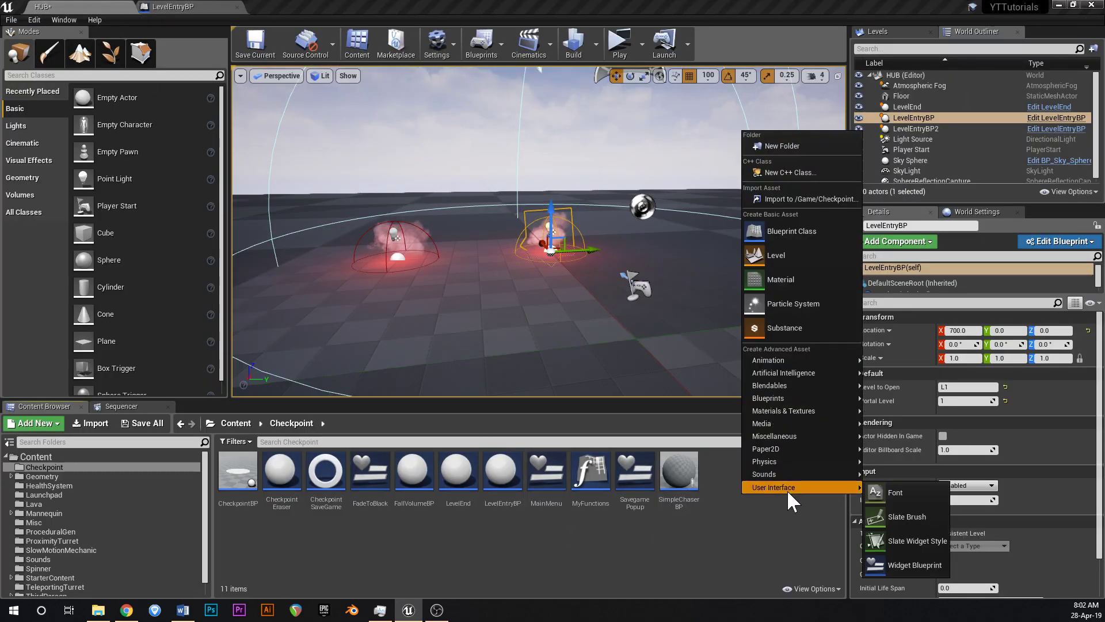
left_click(921, 565)
type("LevelNam")
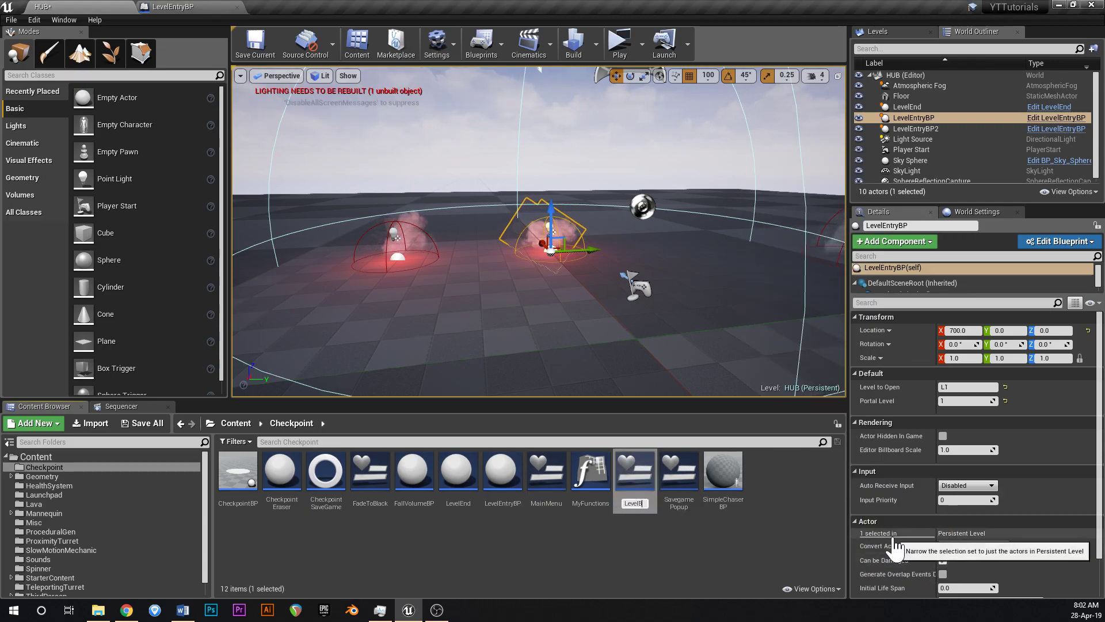
type("e")
key("Return")
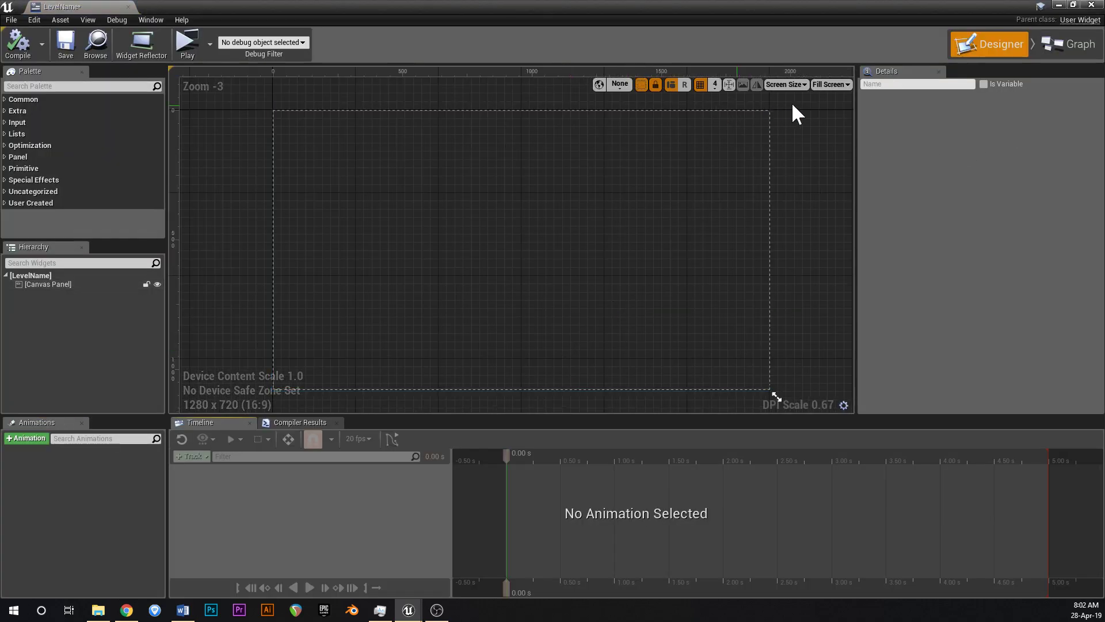
left_click(831, 84)
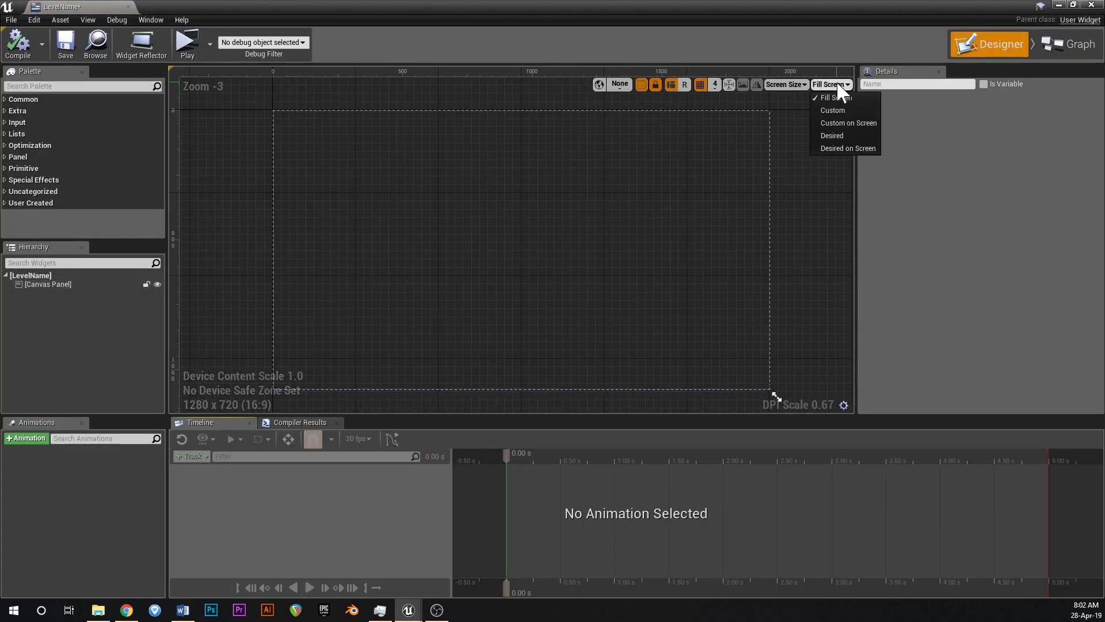
Set the widget canvas preview to a custom 500×500 size.
left_click(838, 109)
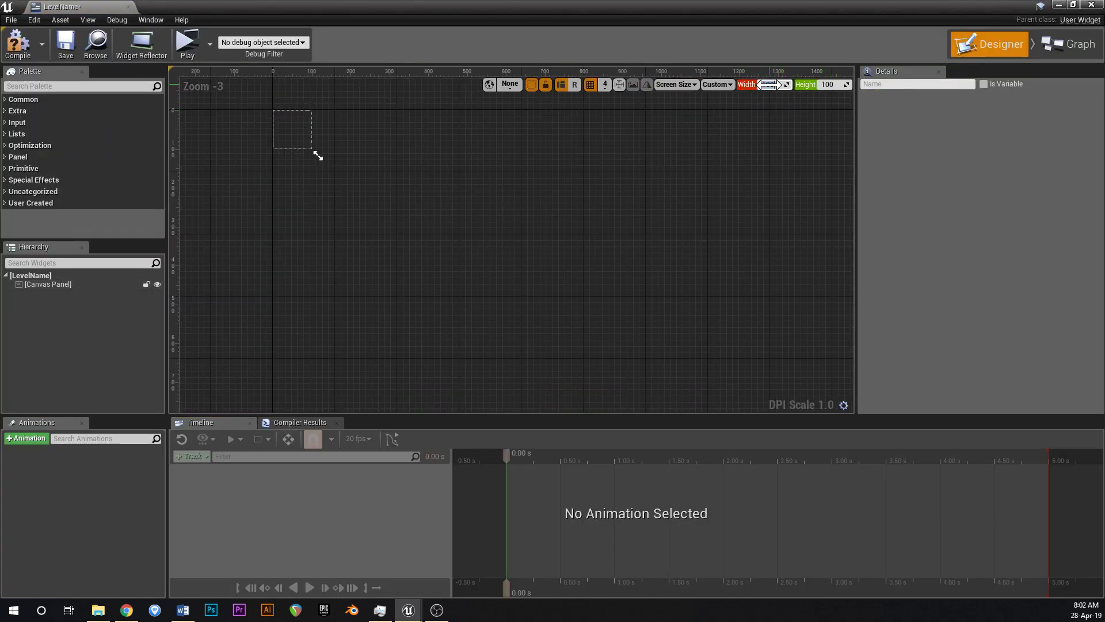
key("Tab")
type("500")
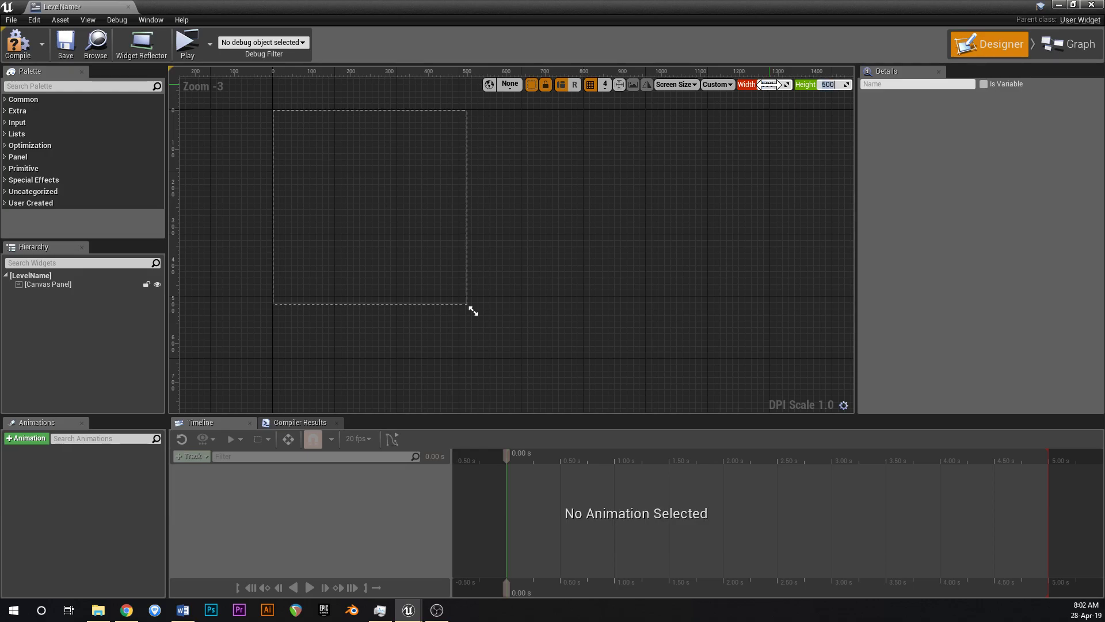
right_click_drag(429, 180, 545, 236)
scroll(535, 271, "up", 3)
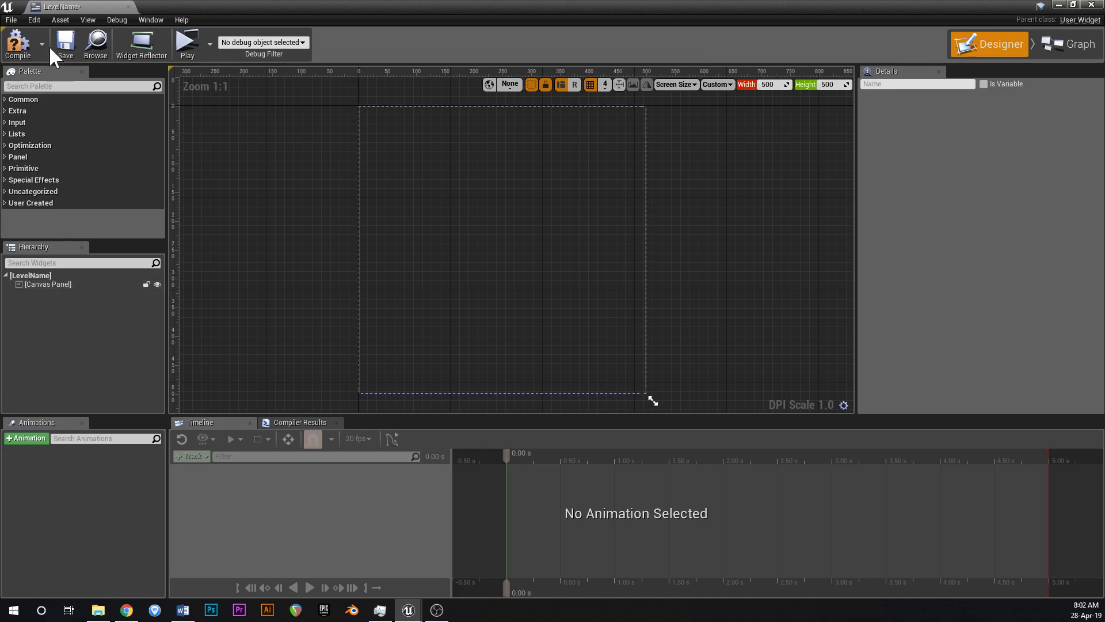
Place a Scale Box in the Canvas Panel with a Text block inside it.
type("scale")
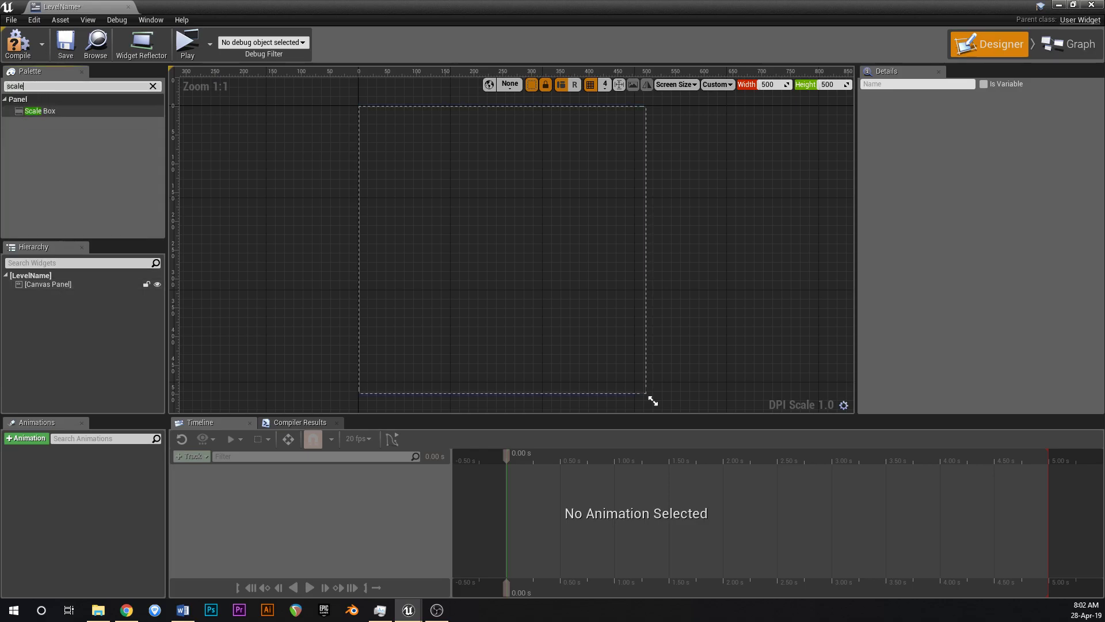
left_click_drag(64, 109, 50, 282)
left_click(35, 87)
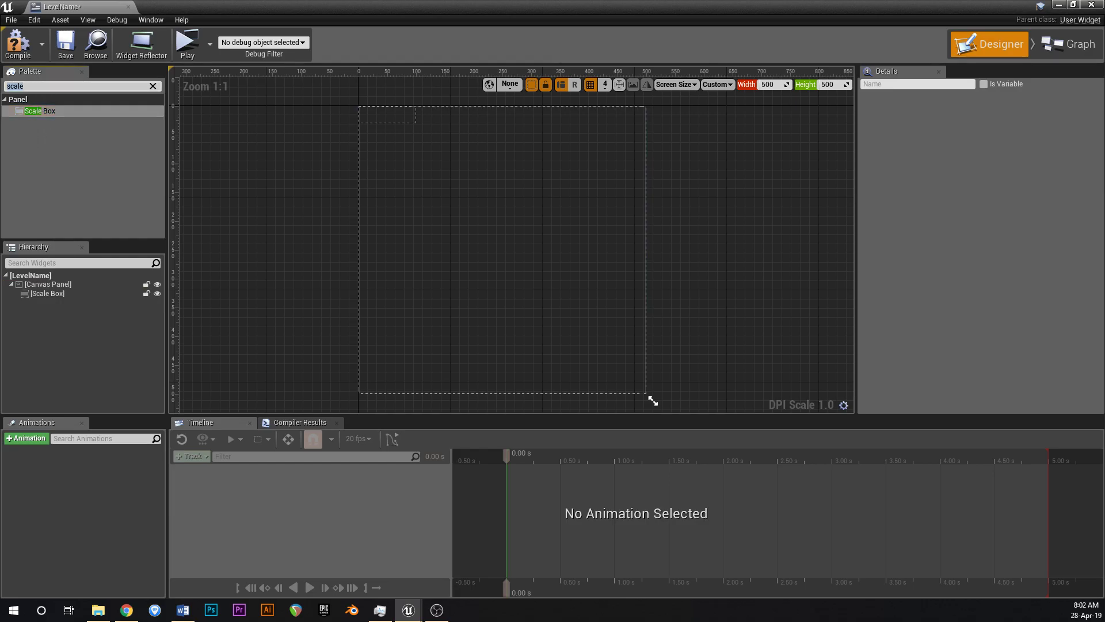
type("text")
left_click_drag(44, 119, 48, 292)
Anchor the Scale Box to full stretch with zero offsets so it fills the canvas.
left_click(47, 293)
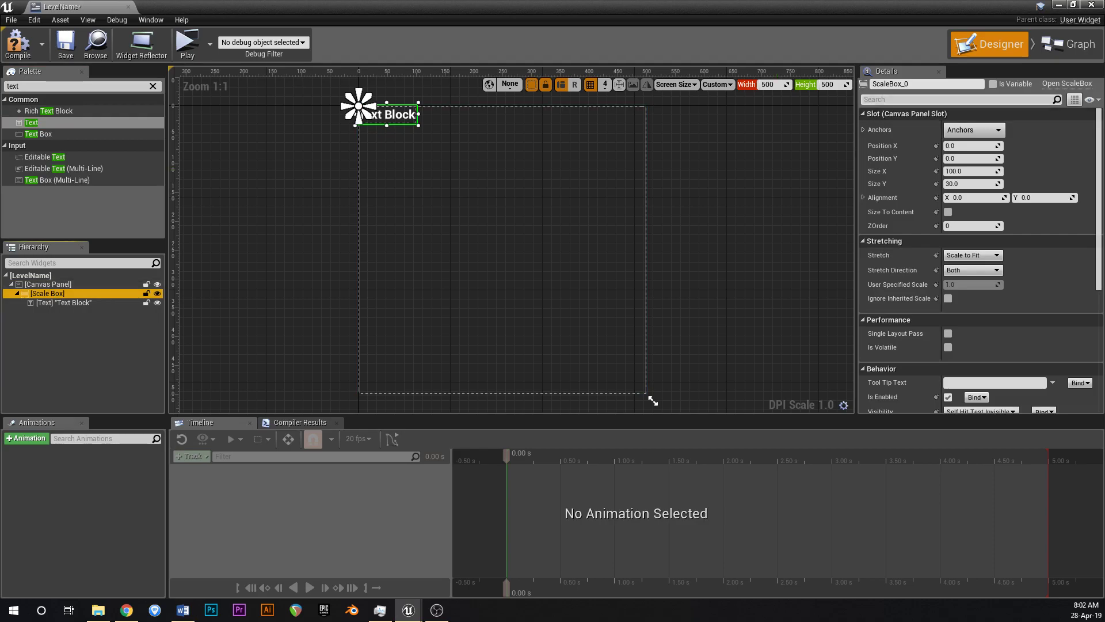
left_click(973, 129)
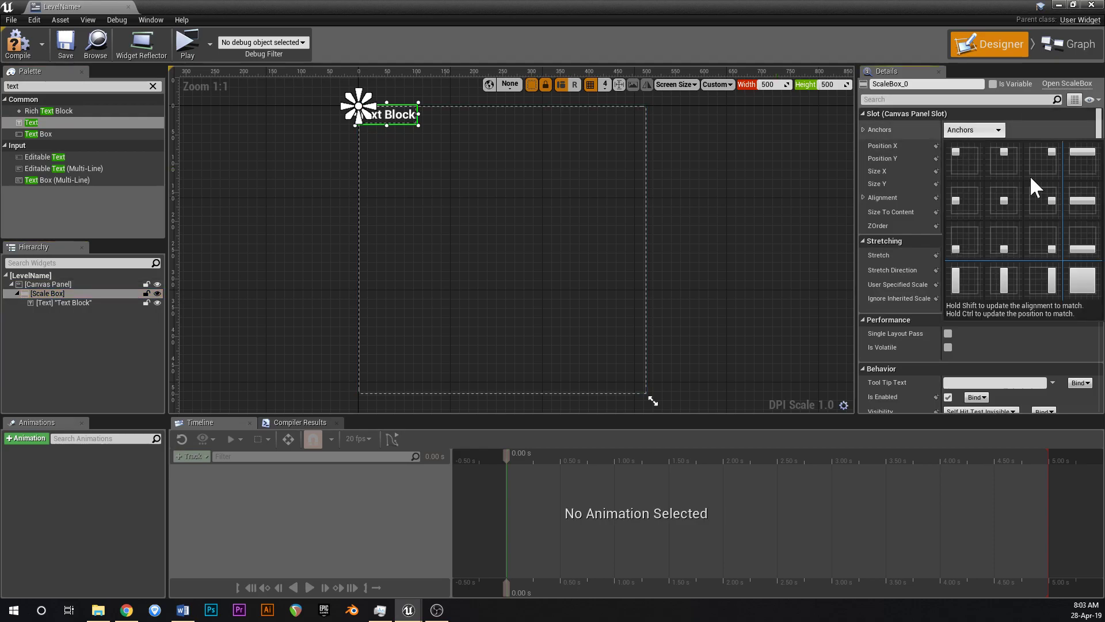
left_click(1080, 295)
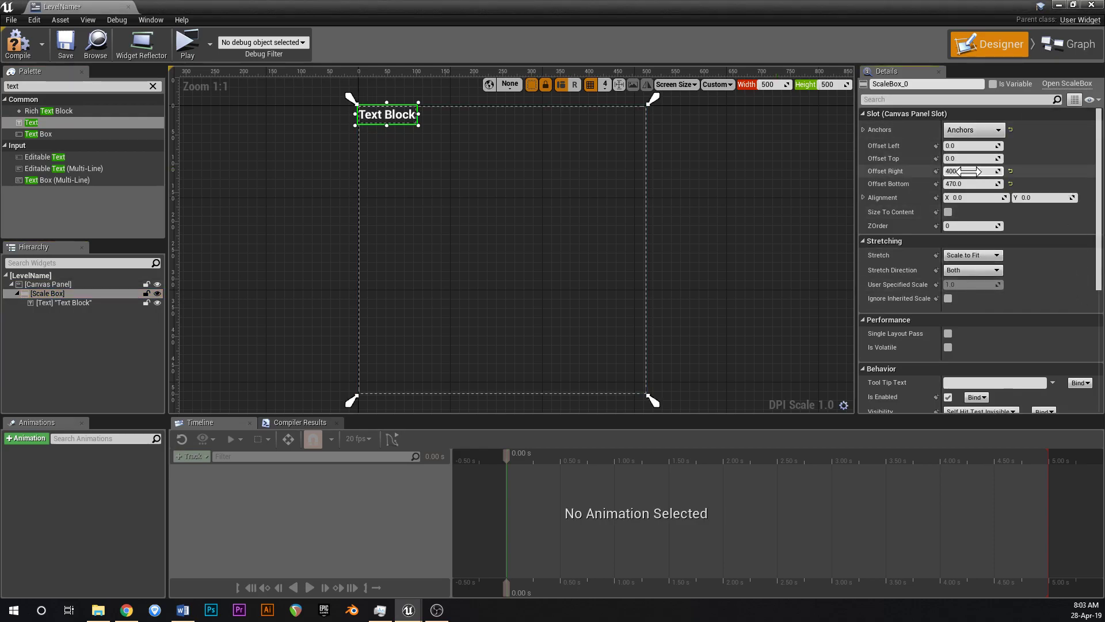
key("Tab")
type("0")
key("Return")
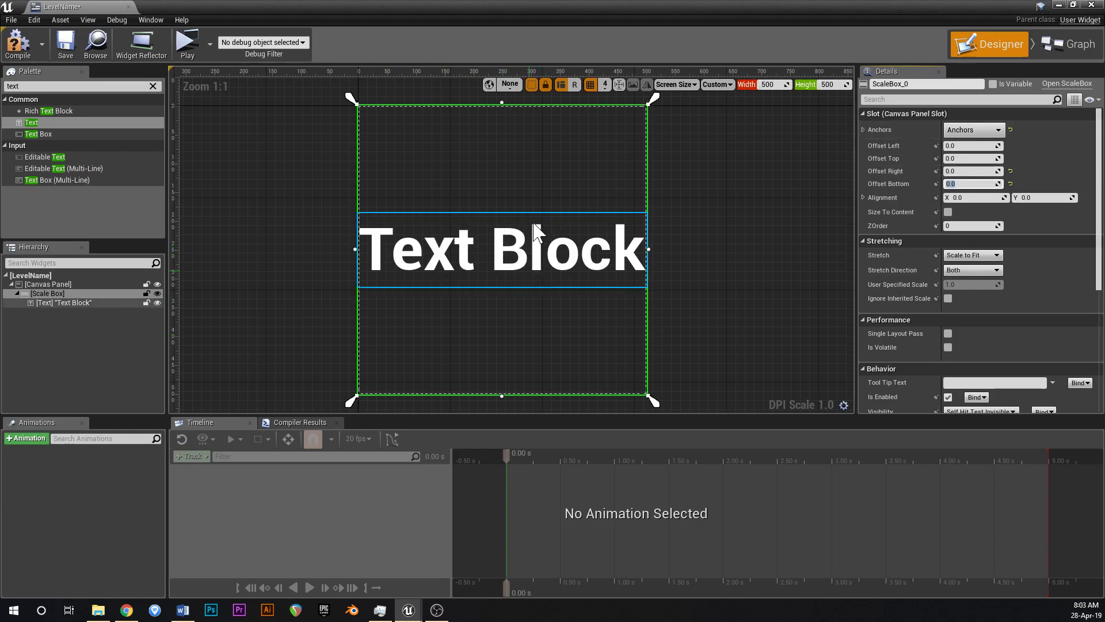
Rename the text block PortalText as a variable, then compile and save LevelName.
left_click(49, 333)
left_click(57, 302)
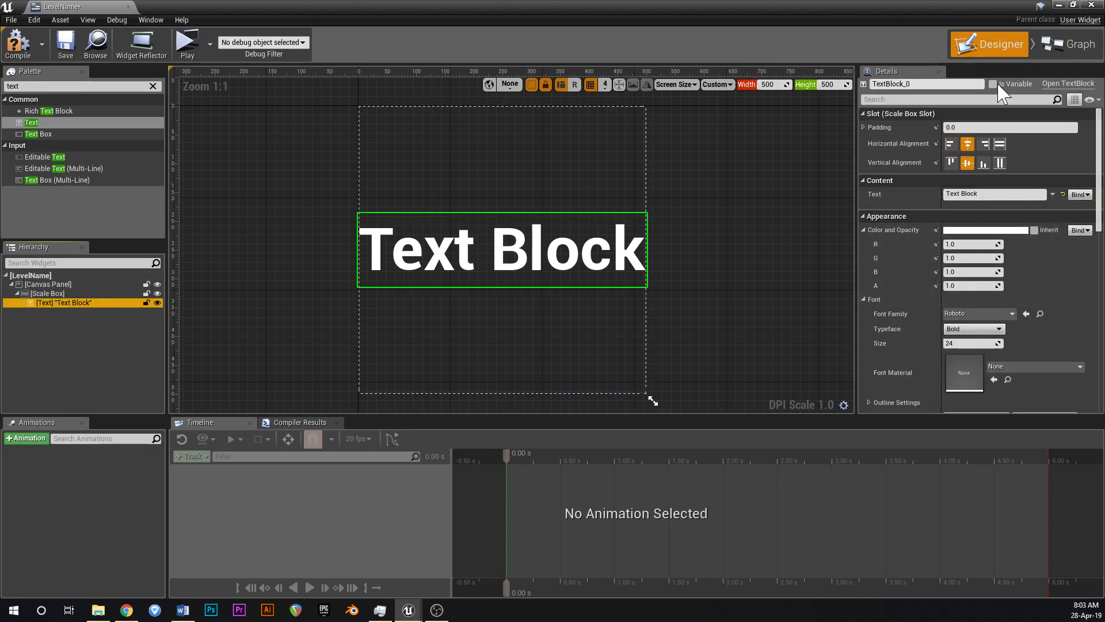
left_click(972, 84)
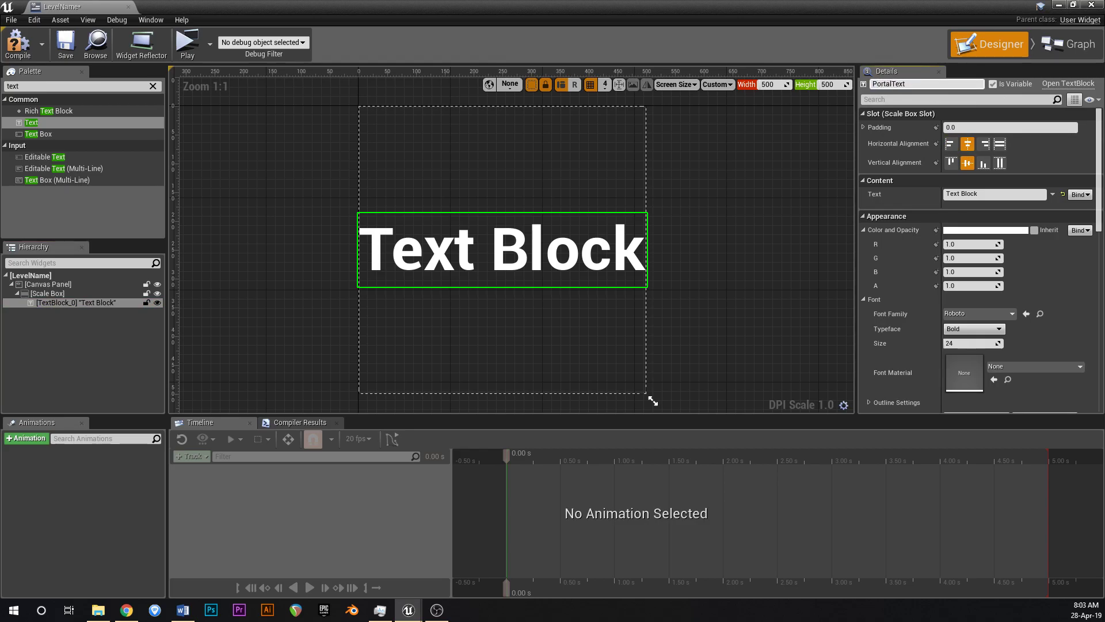
left_click(31, 47)
left_click(65, 48)
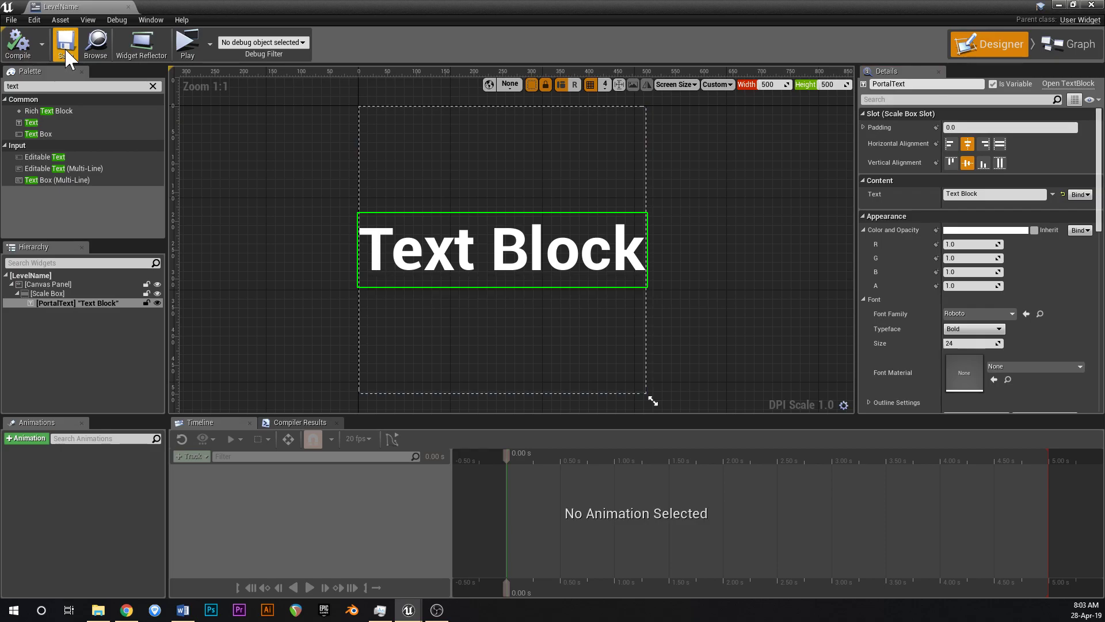
left_click_drag(70, 7, 249, 8)
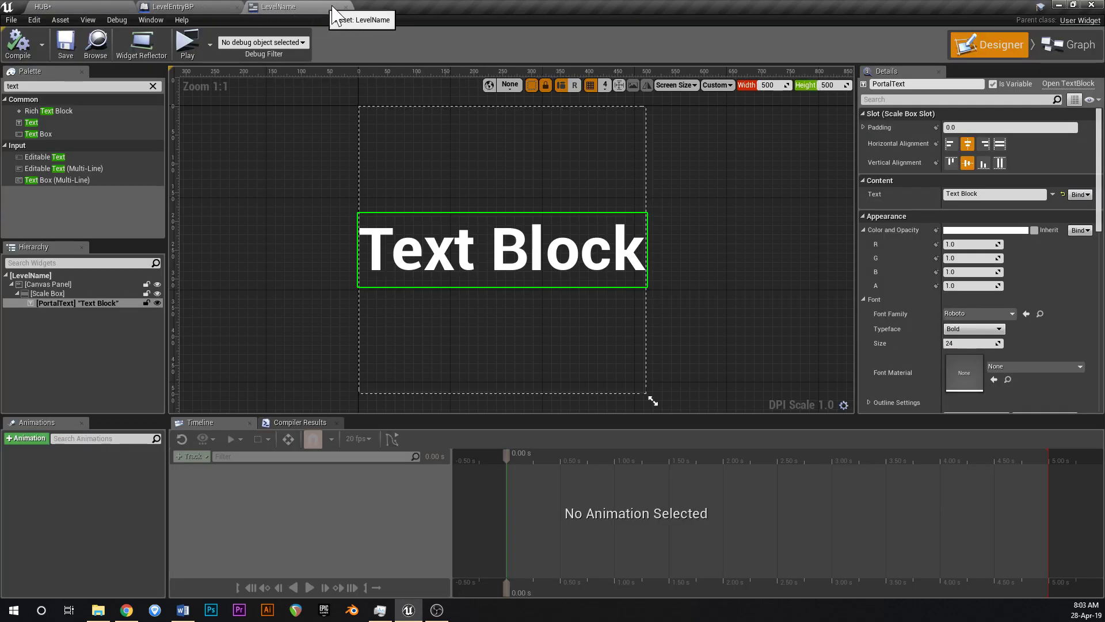